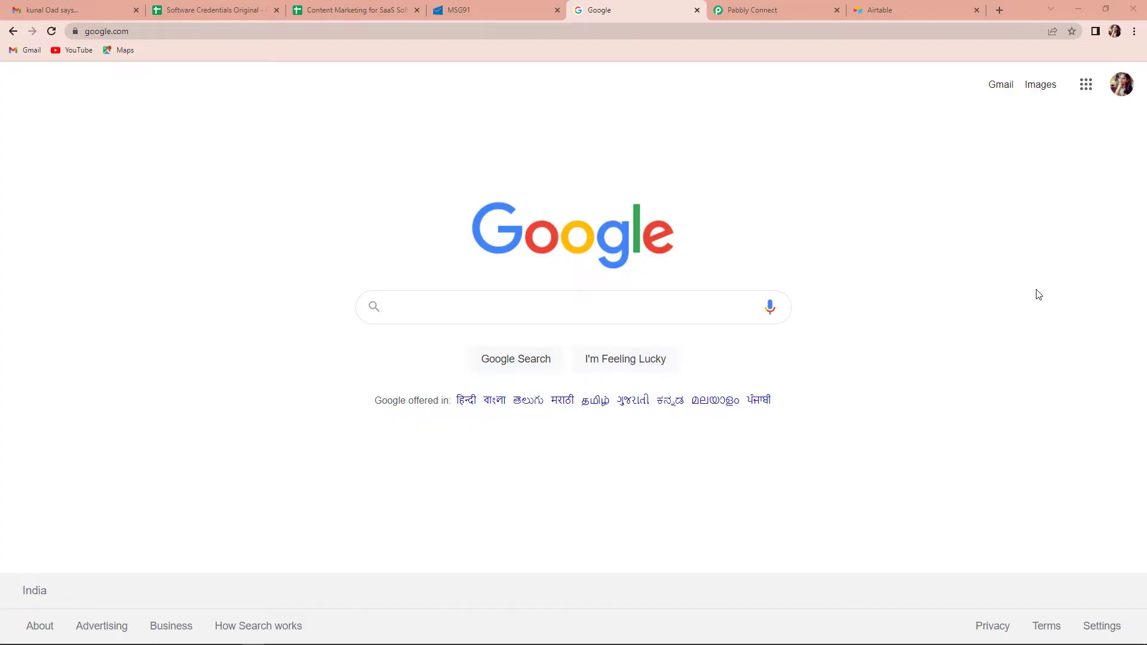
Go to pabbly.com/connect in Chrome and close the lifetime-offer popup
click(249, 32)
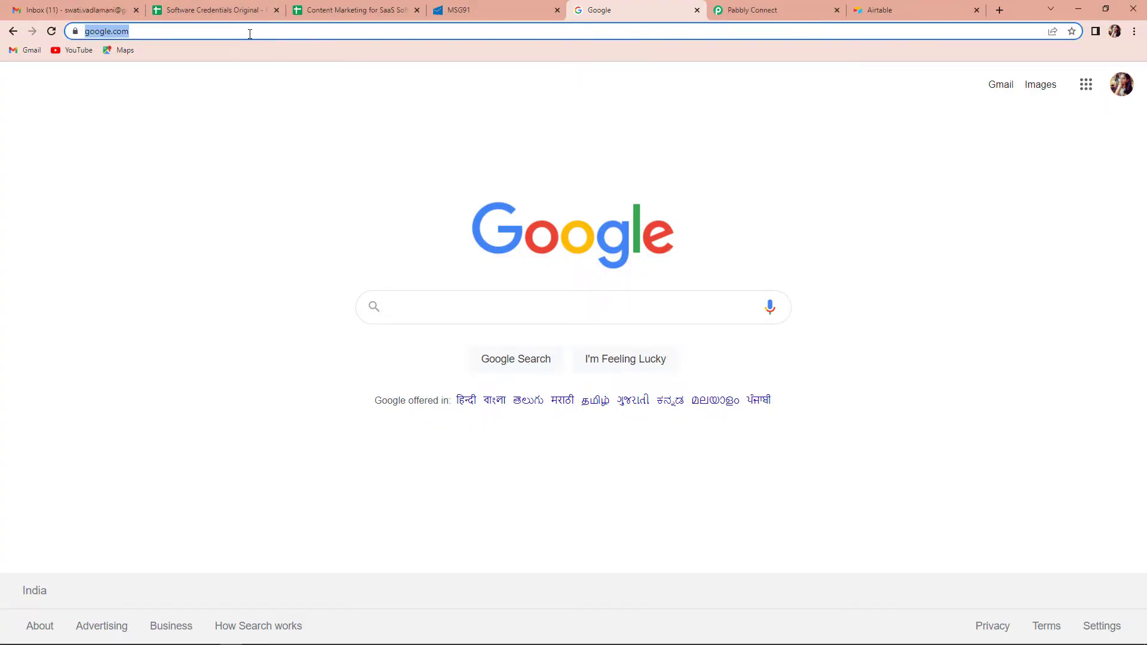
text(www)
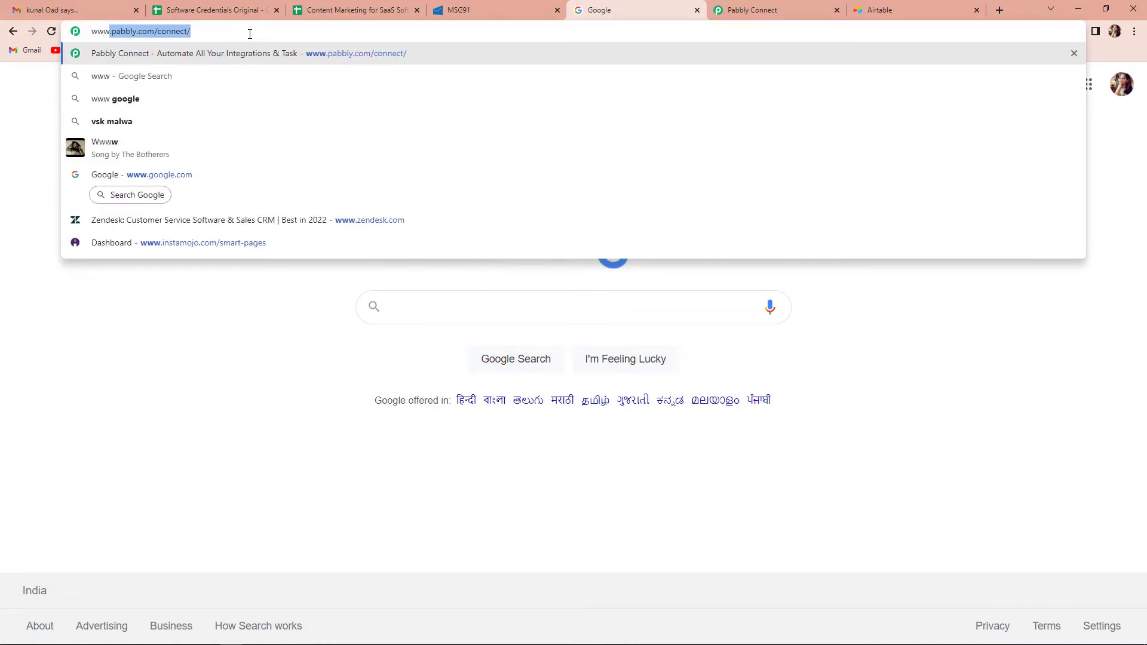
key(Return)
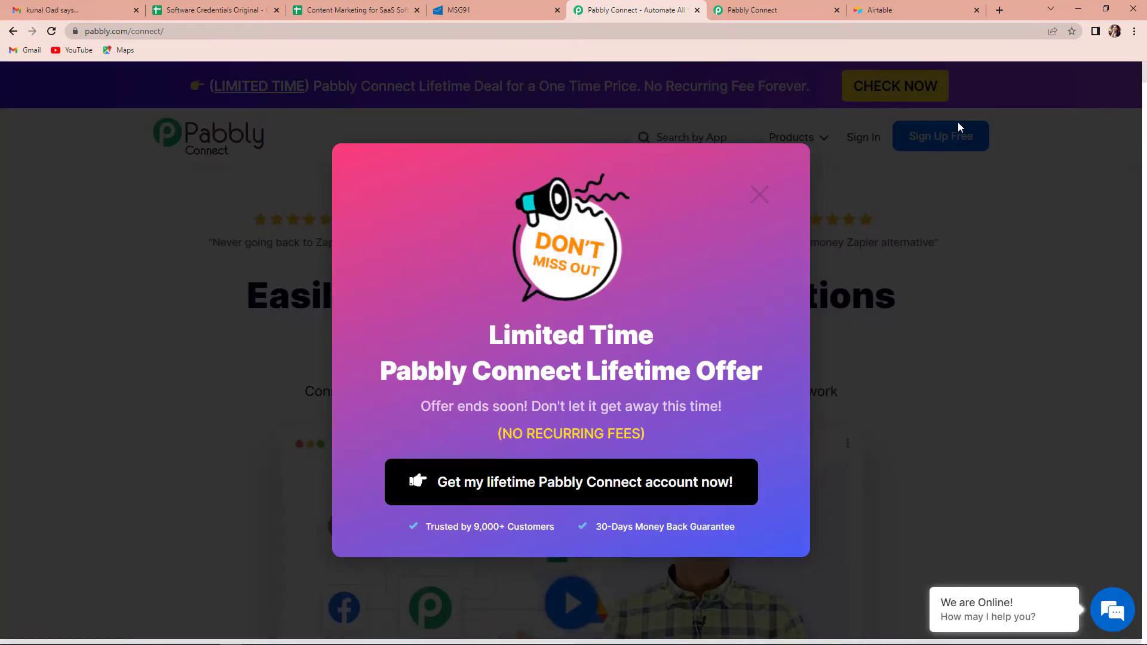
click(757, 197)
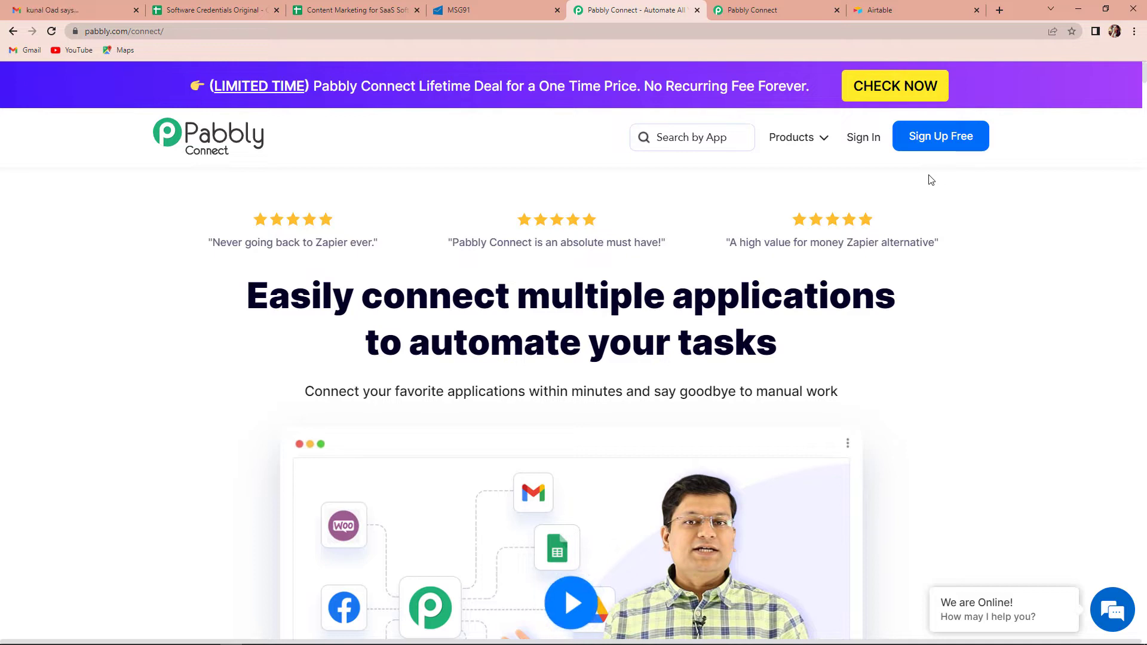
Sign in, open Pabbly Connect via Access Now, and start a new workflow from the dashboard
click(862, 138)
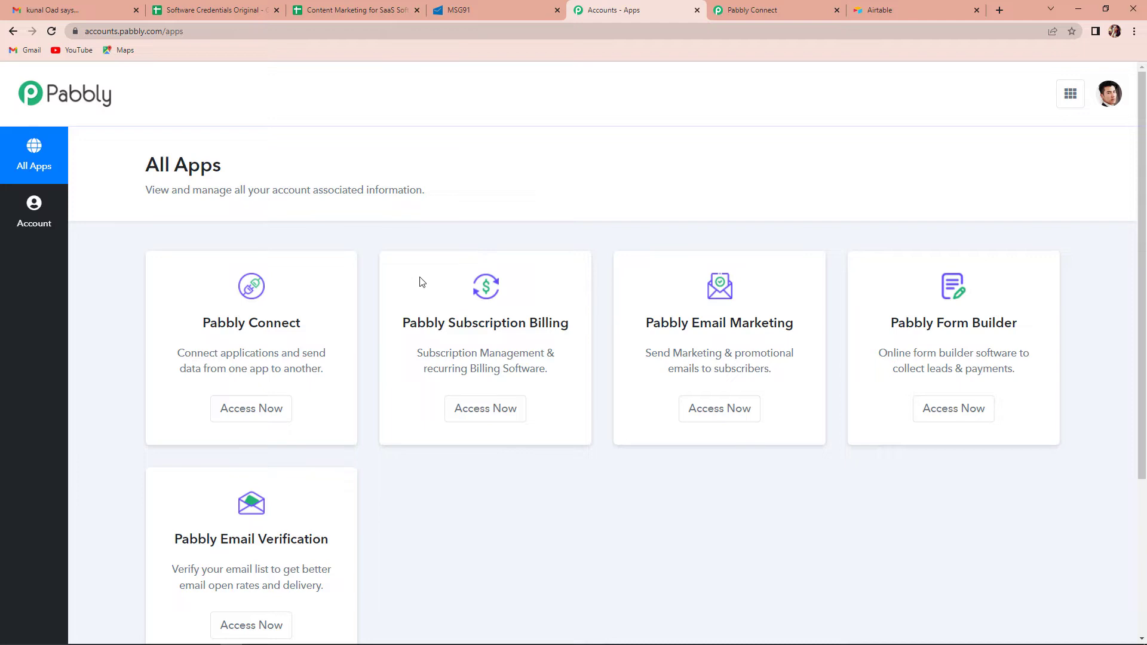
click(236, 410)
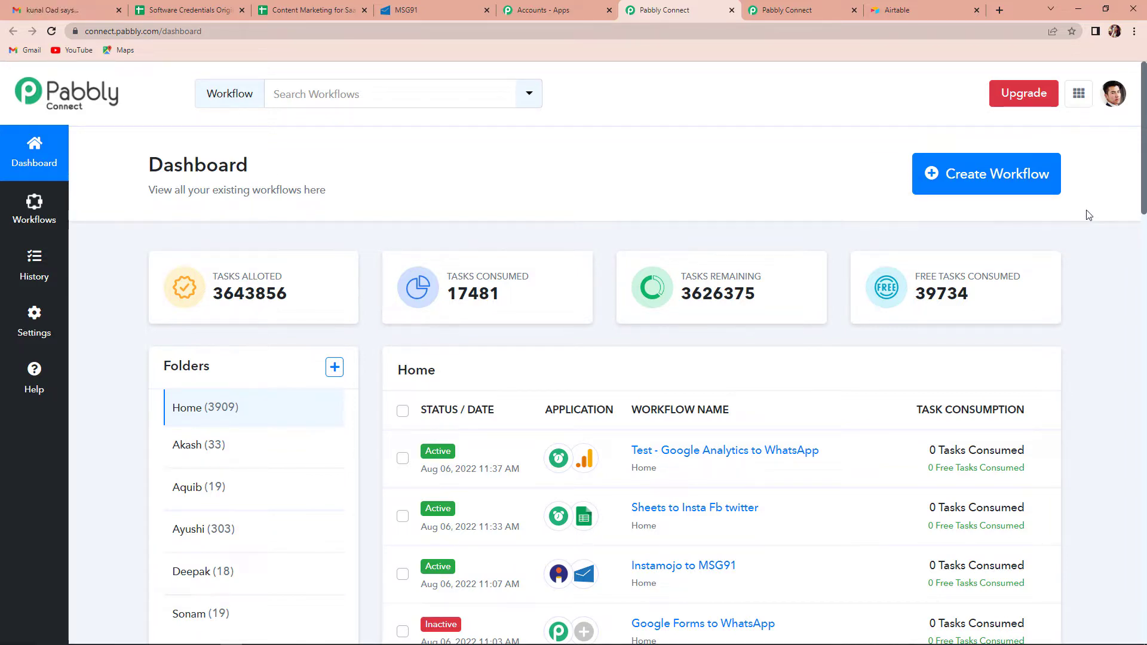
click(978, 173)
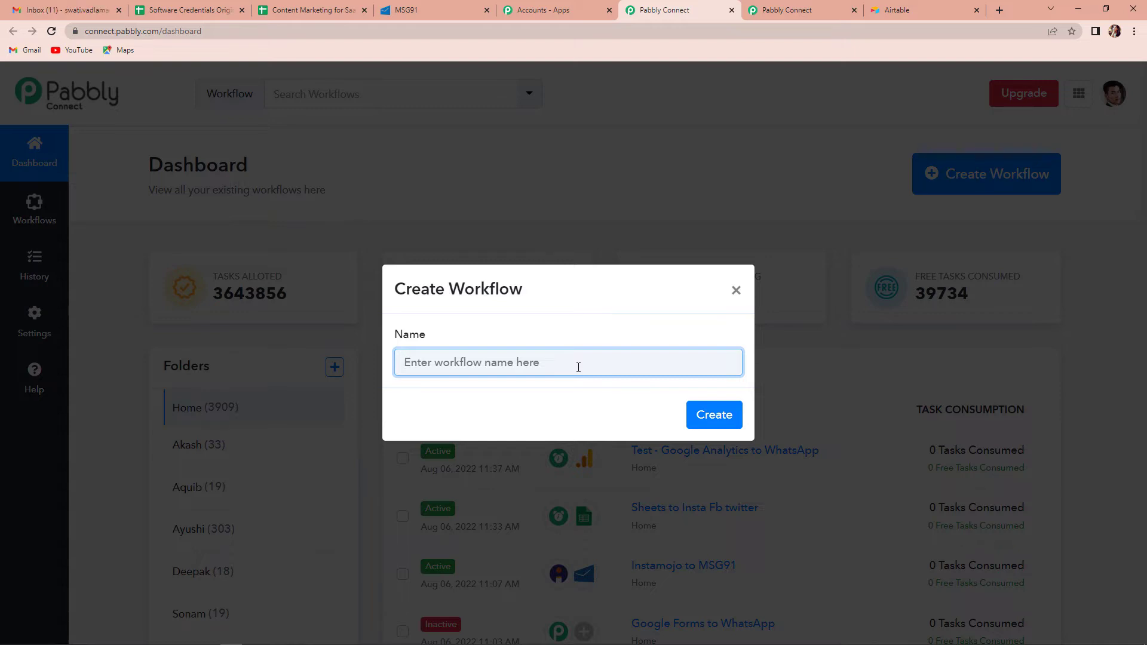
Name the workflow 'Airtable To MSG91 Integration' and create it
text(Airtable To MSG)
key(BackSpace)
text(SG91 )
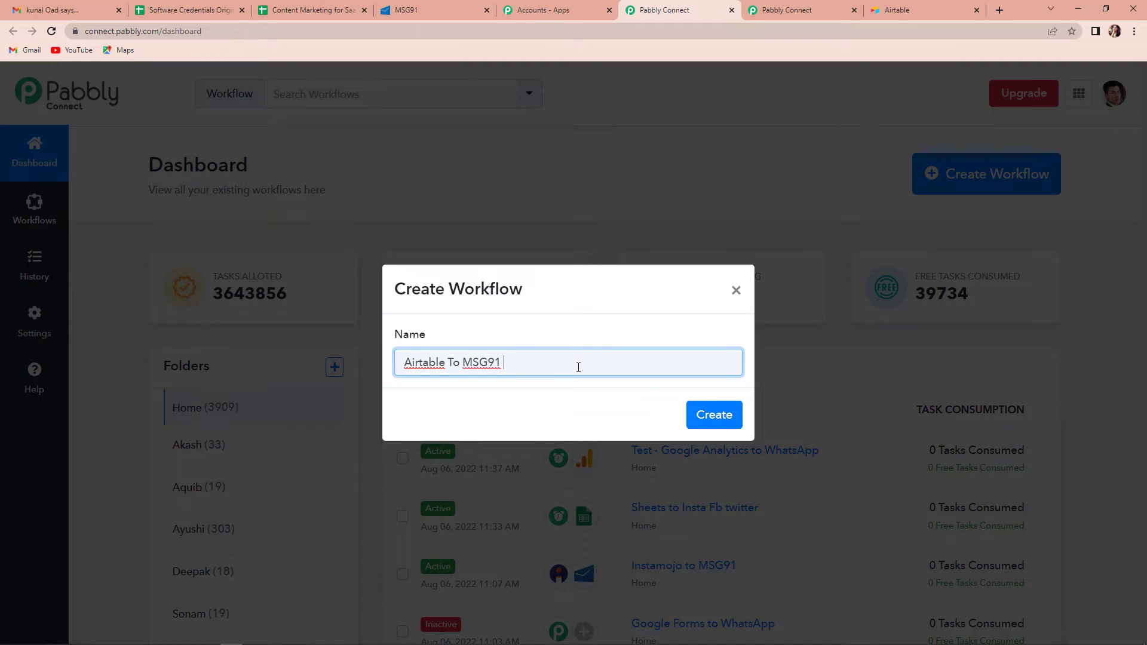
text(Integration)
click(712, 421)
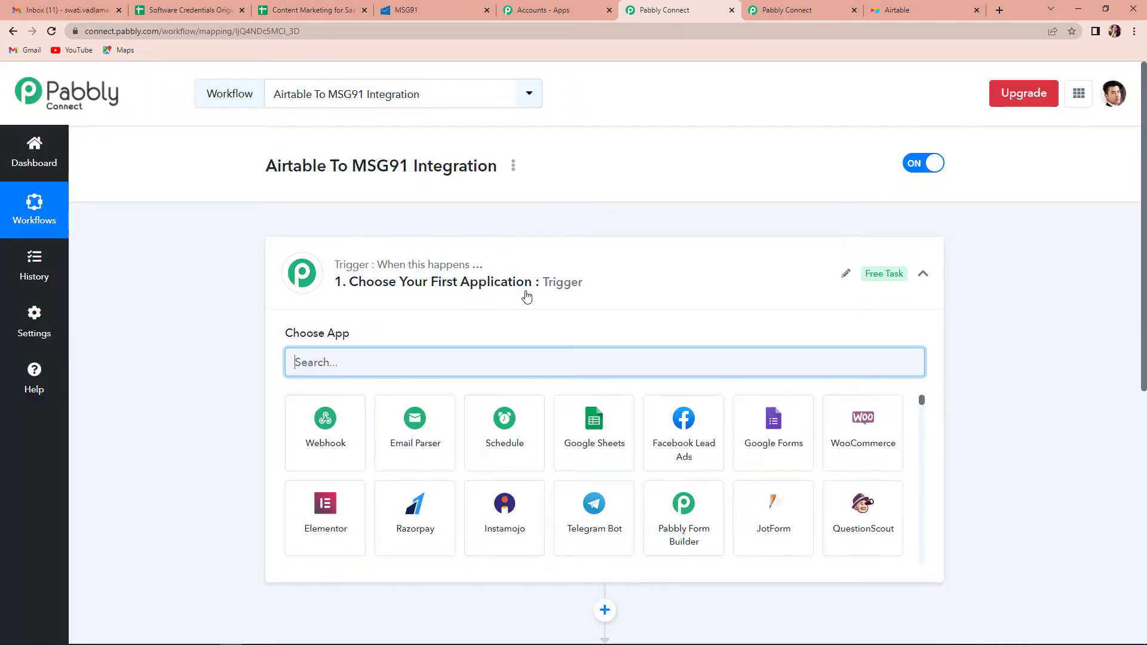
Pick Airtable as the trigger app and set its trigger event to New Record
scroll(579, 295, down, 4)
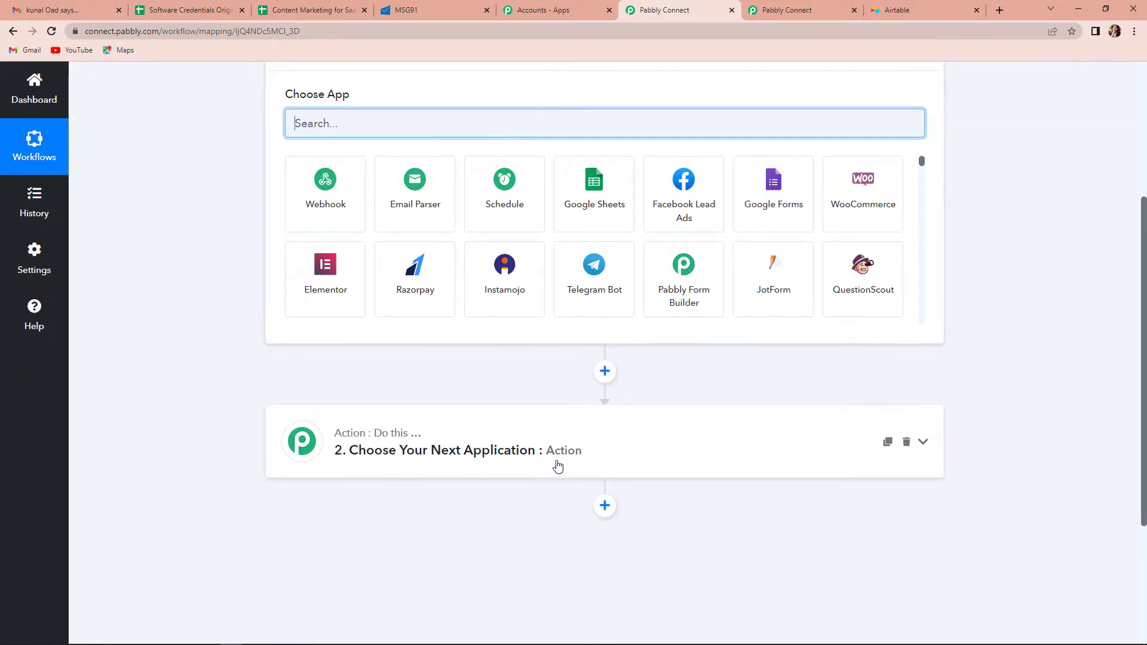
scroll(592, 451, up, 1)
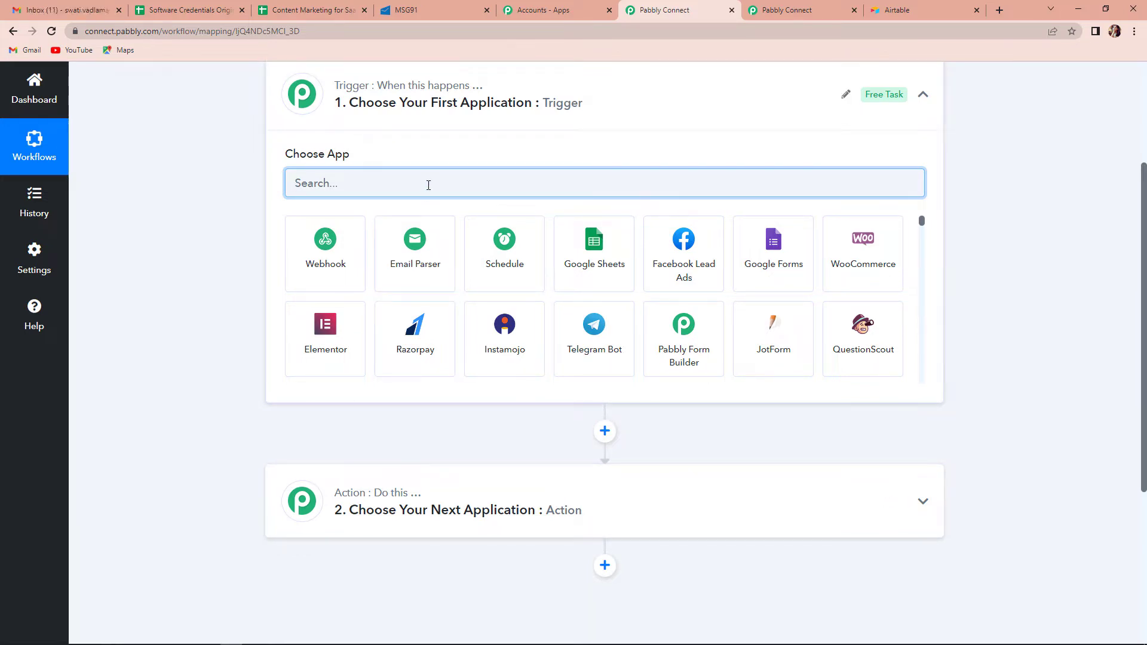
text(Airtable)
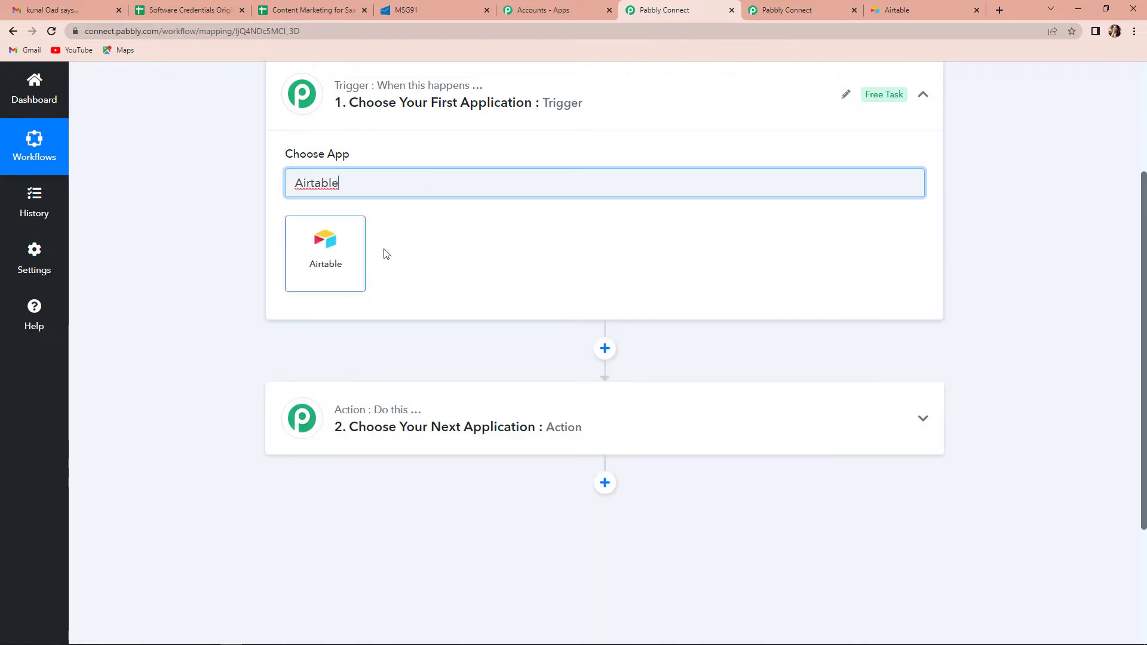
click(341, 287)
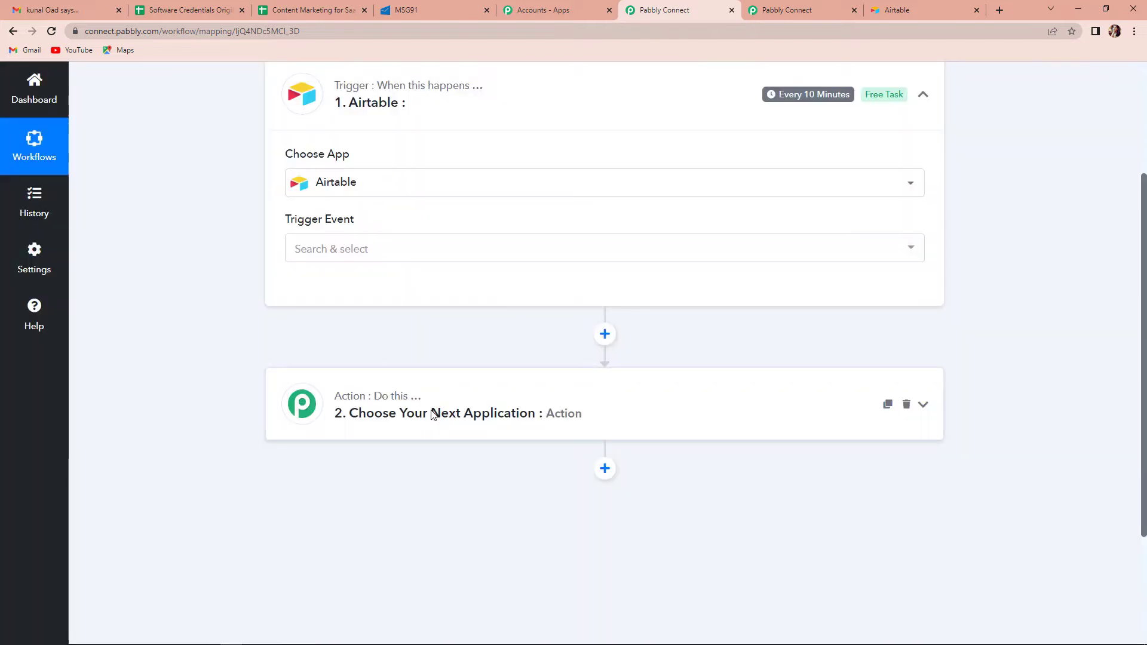
click(321, 253)
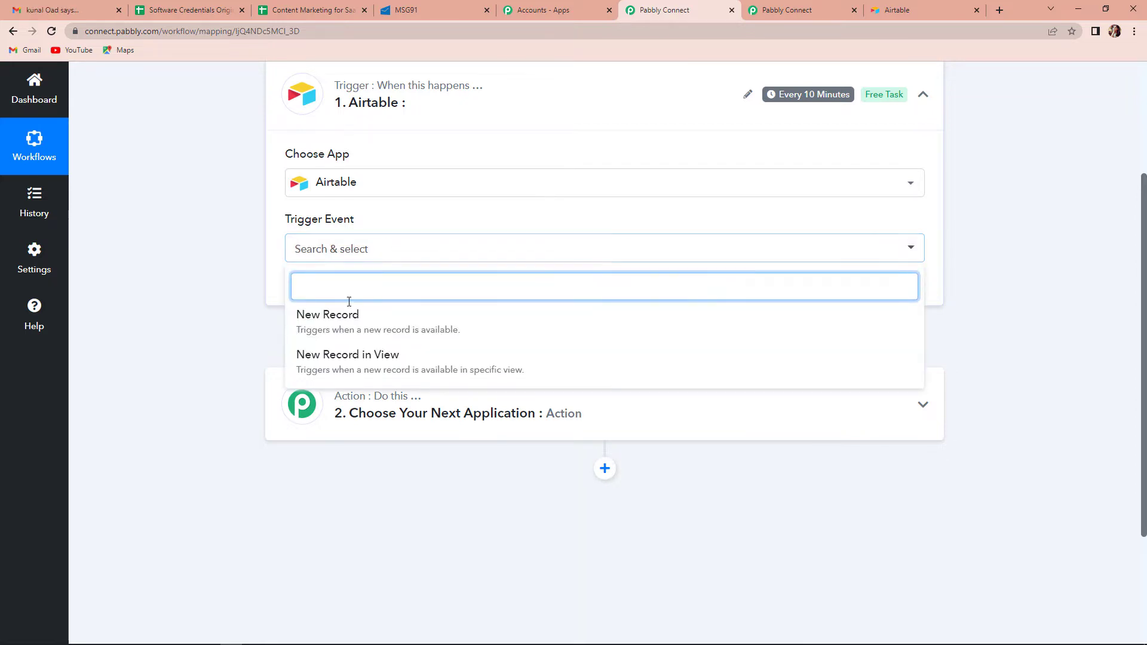
click(368, 323)
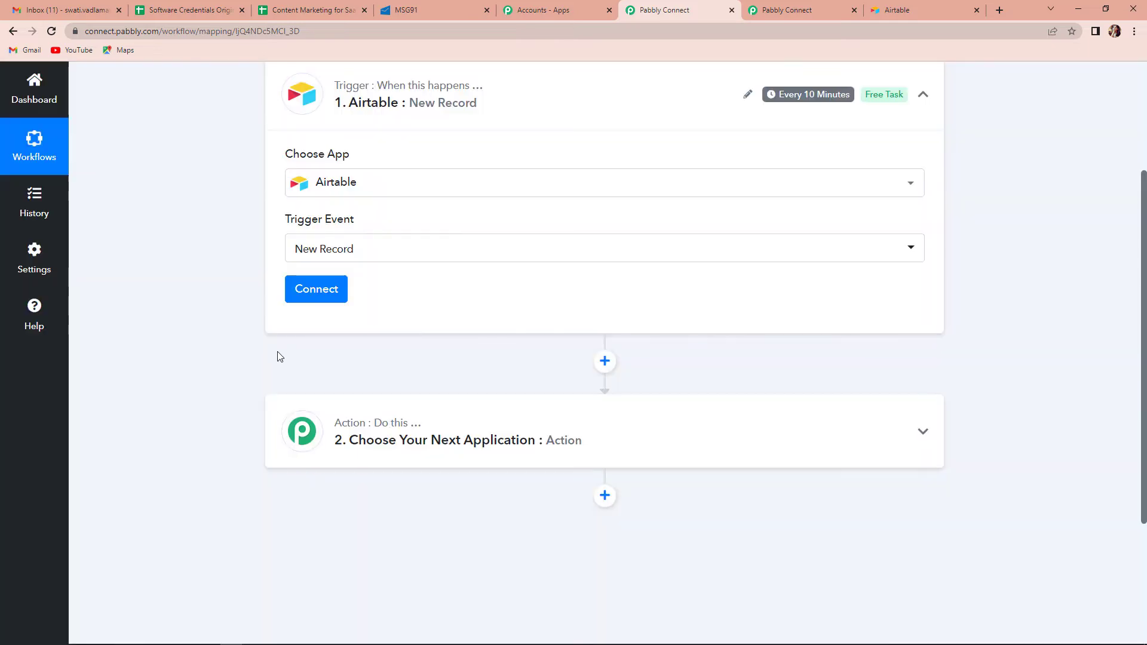
Connect Airtable by adding a new connection, named Airtable #117
click(331, 292)
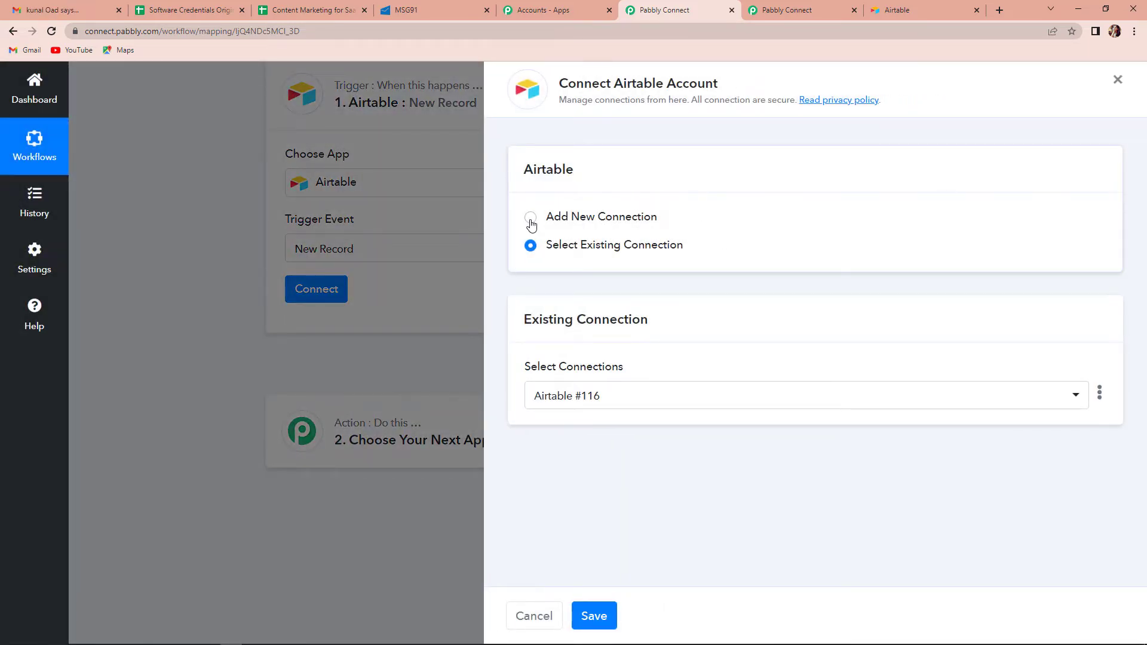
click(530, 221)
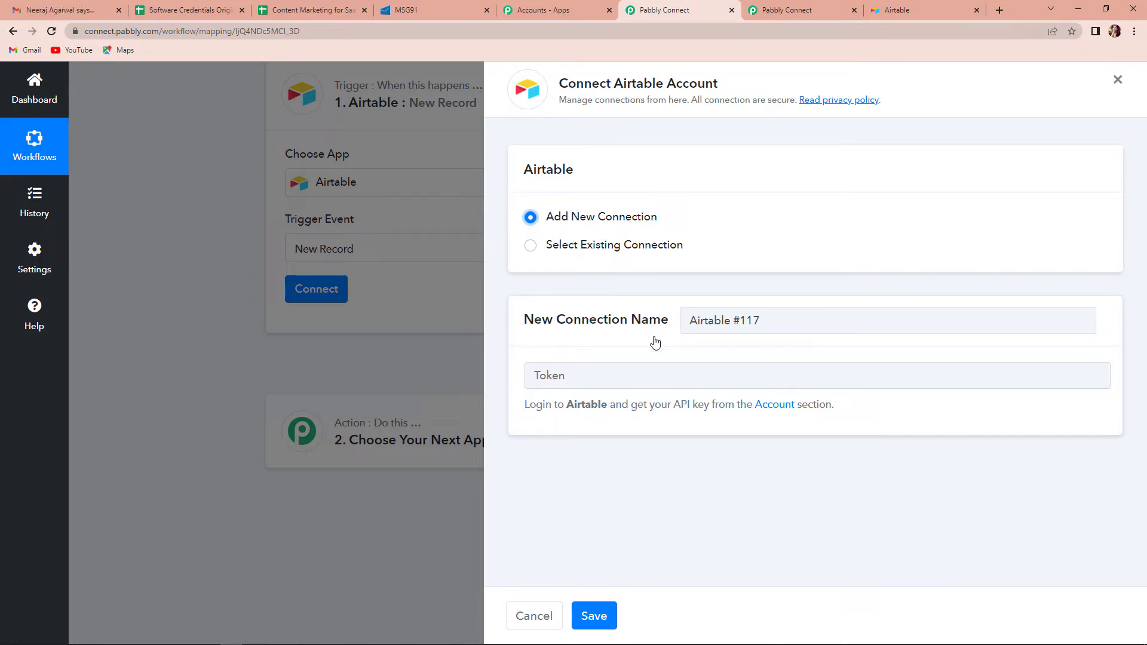
click(922, 9)
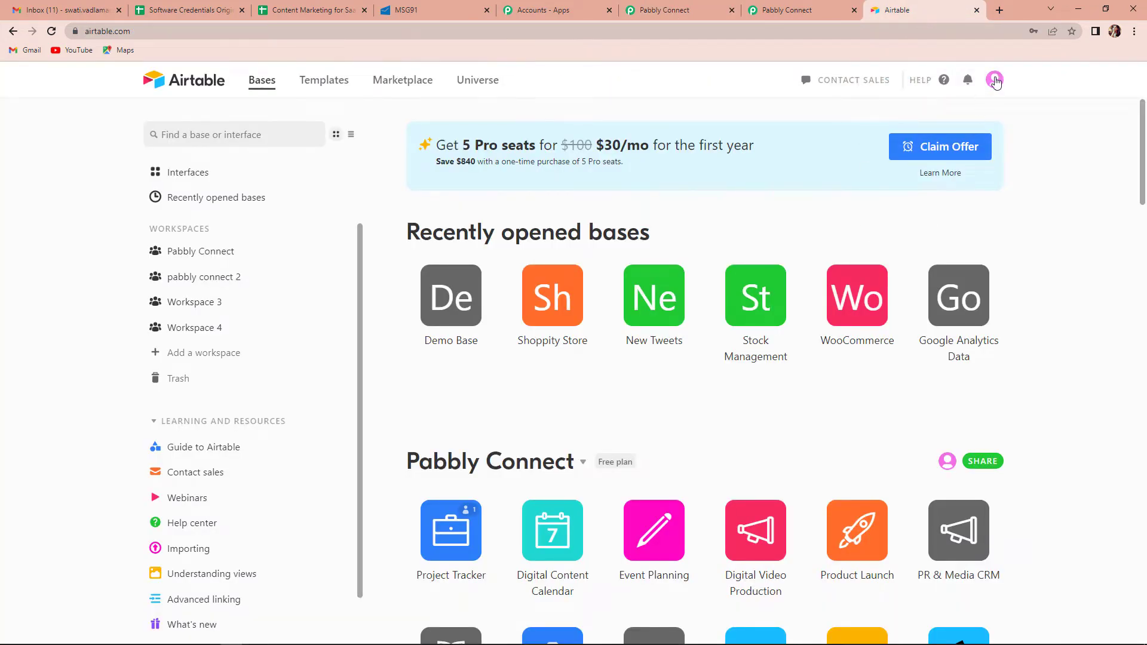
click(995, 80)
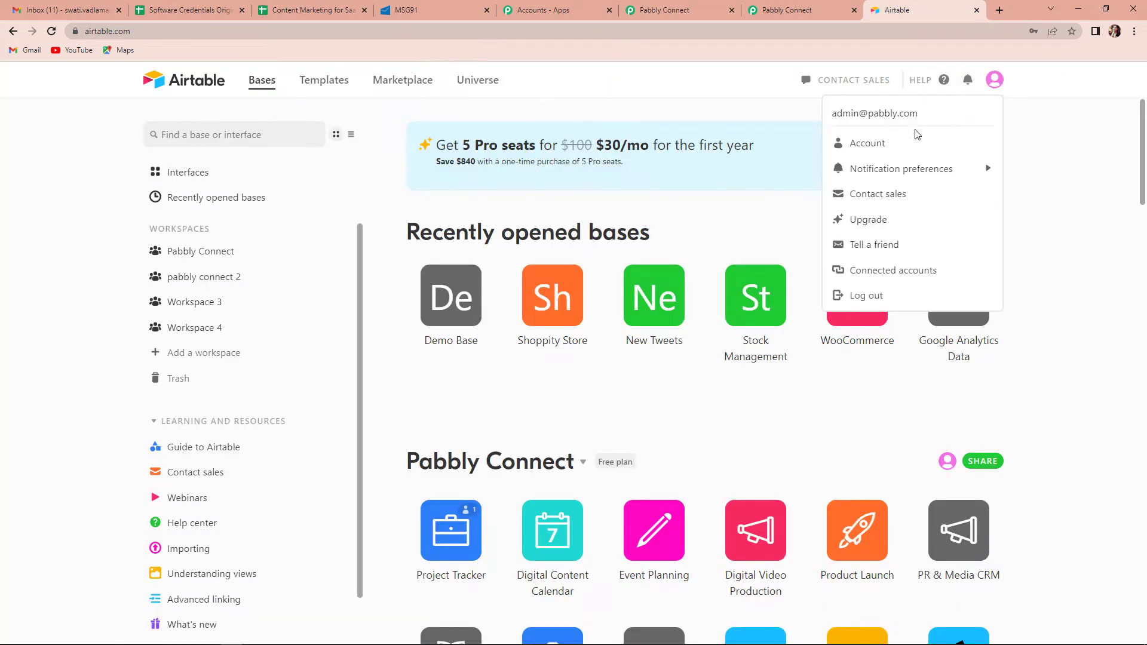
click(869, 147)
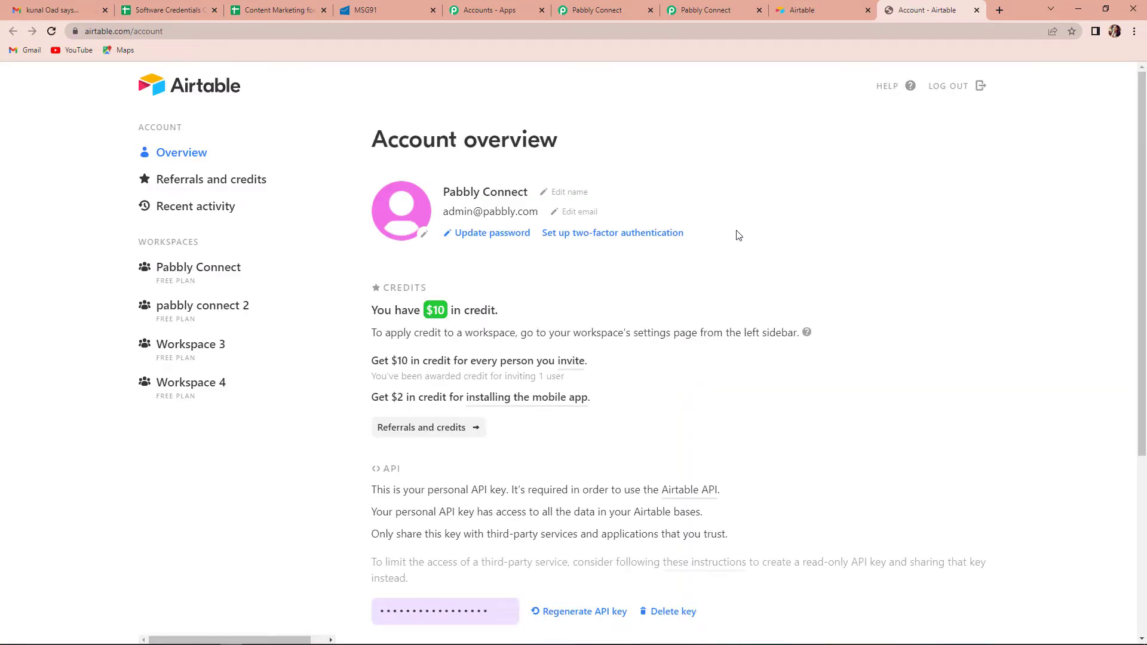
scroll(737, 234, down, 5)
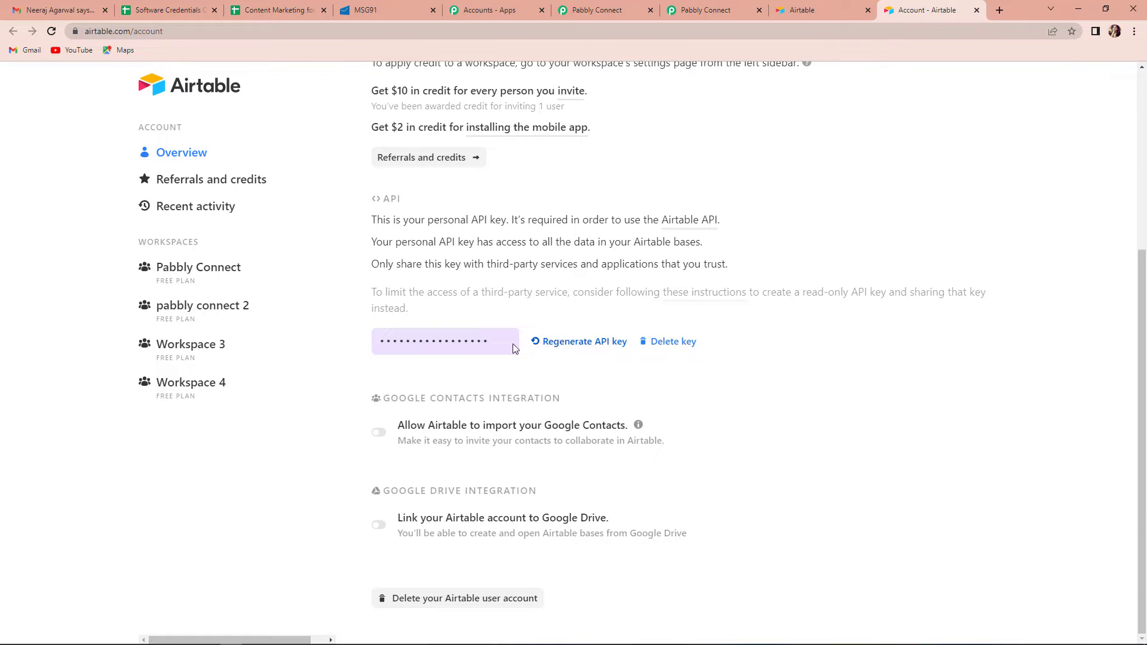
click(450, 343)
key(ctrl+c)
right_click(454, 341)
click(492, 352)
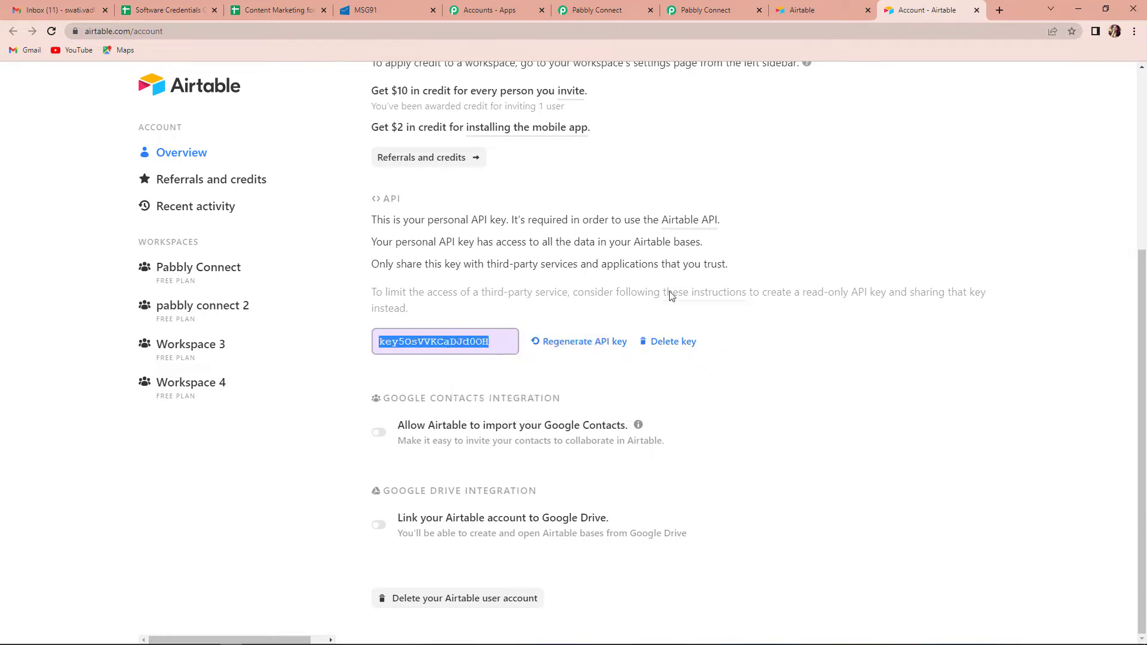
click(602, 6)
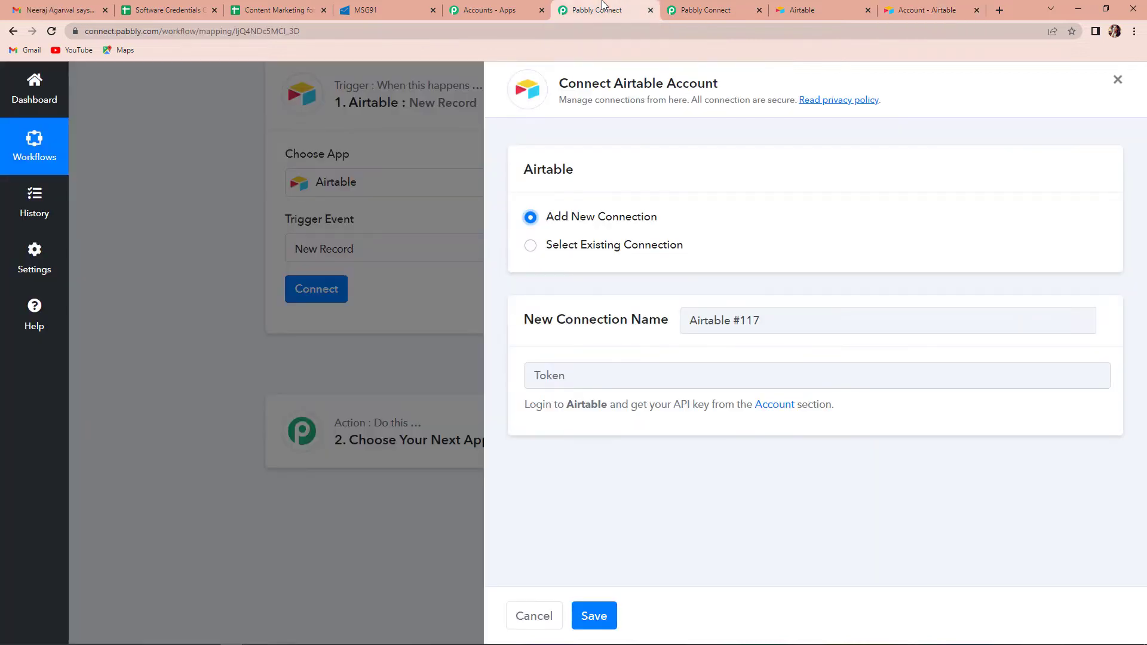
Paste the Airtable API key into the Token field and save the Airtable #117 connection
click(563, 376)
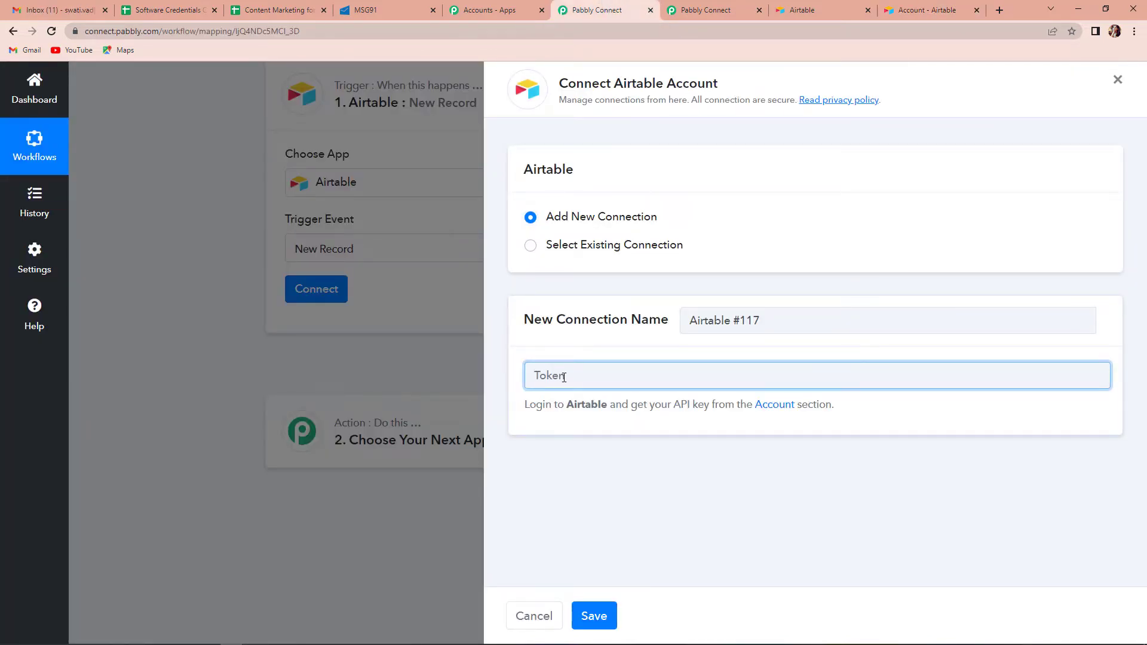
key(ctrl+v)
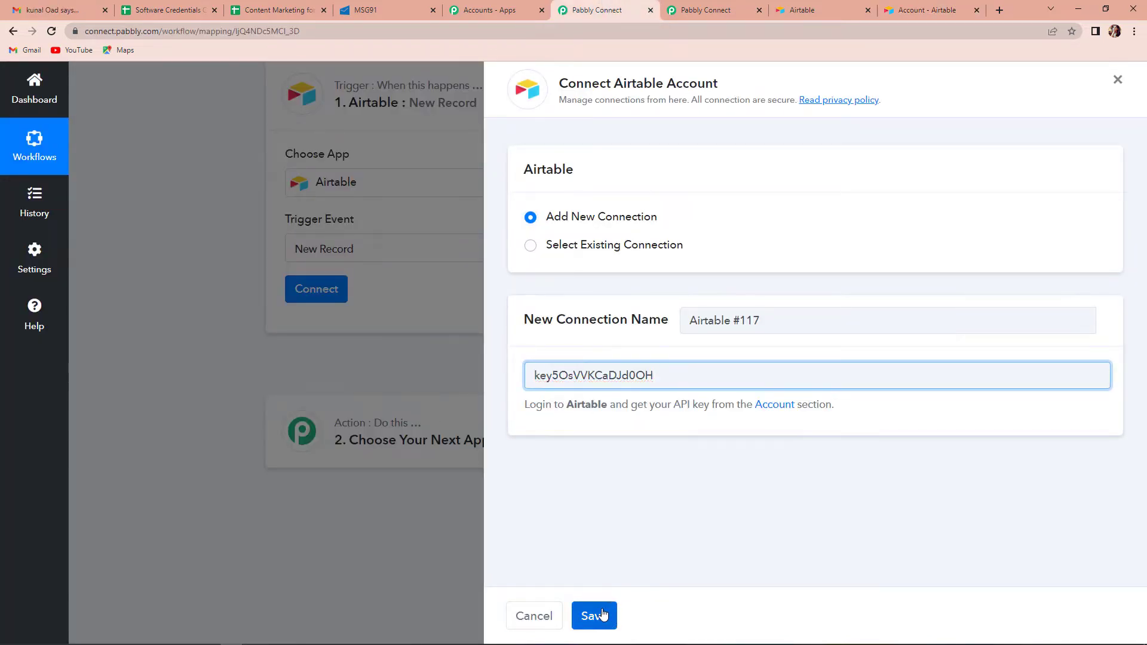
click(597, 616)
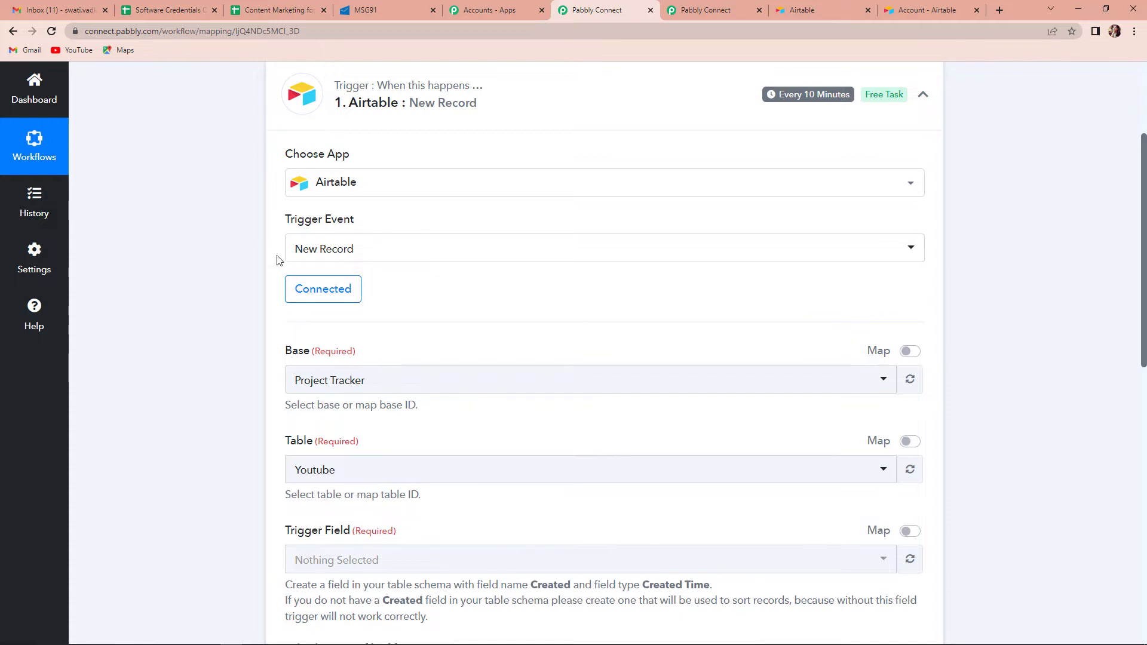
scroll(394, 293, down, 2)
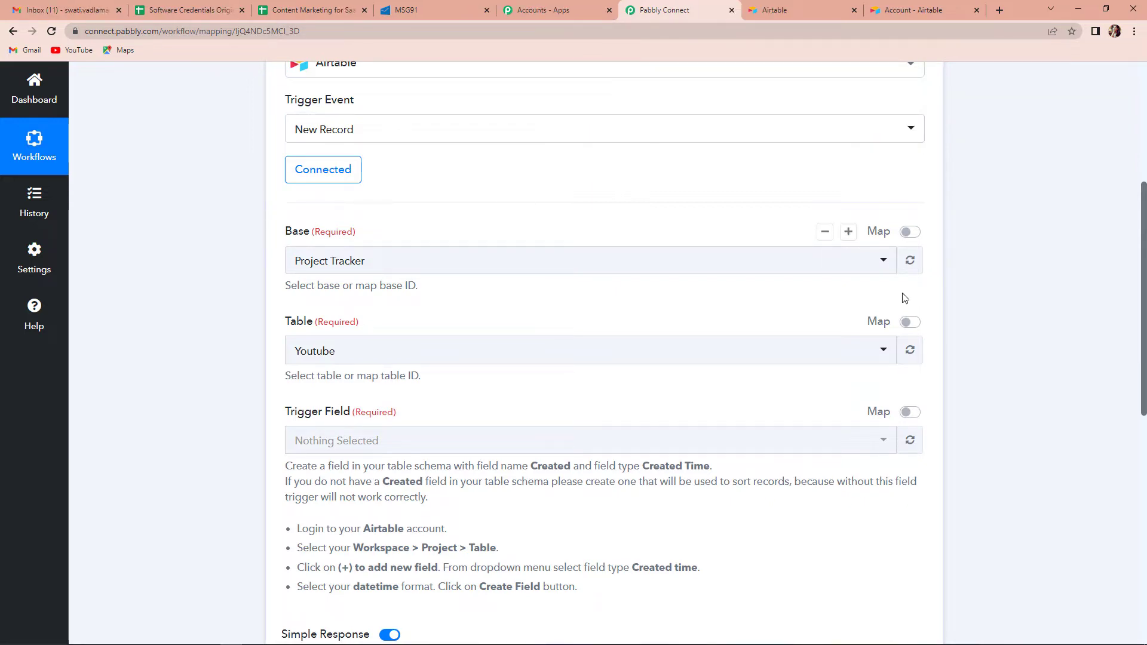
Browse the Airtable bases and open Demo Base to view its Team Details records
click(795, 9)
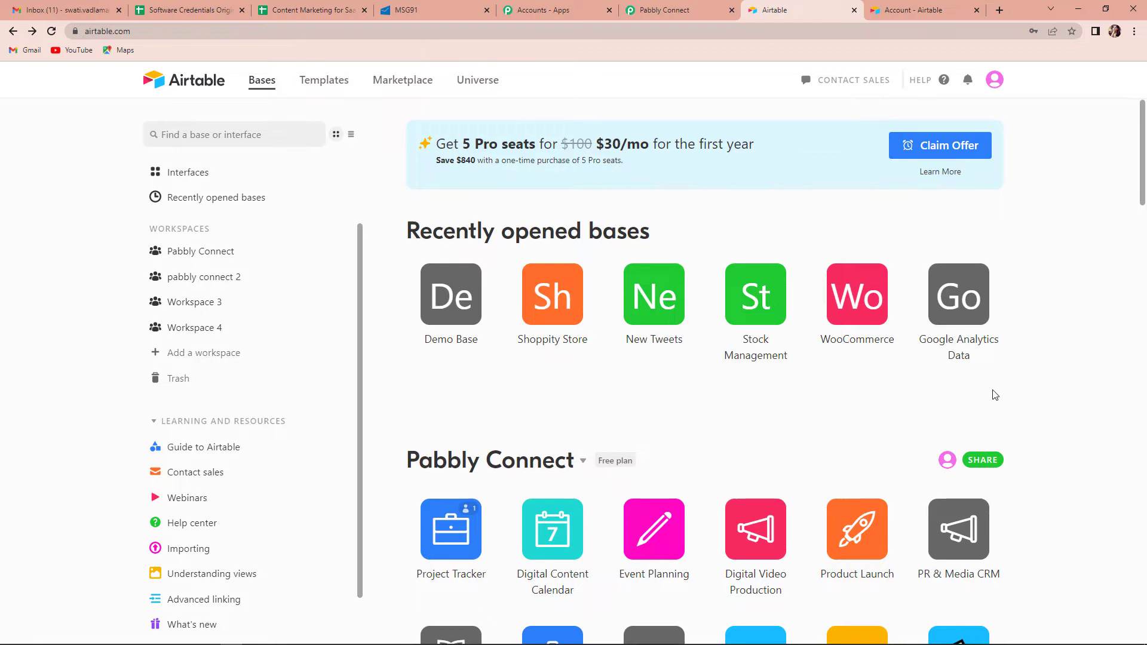
scroll(993, 392, down, 13)
scroll(992, 389, down, 2)
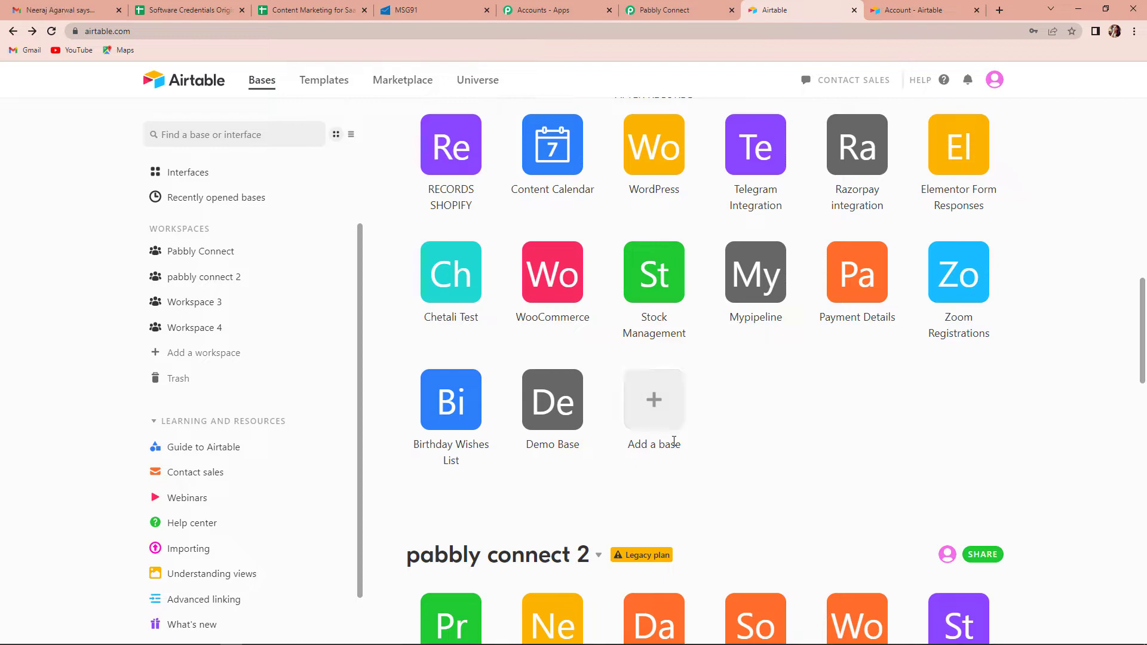
scroll(727, 453, up, 10)
scroll(727, 453, up, 4)
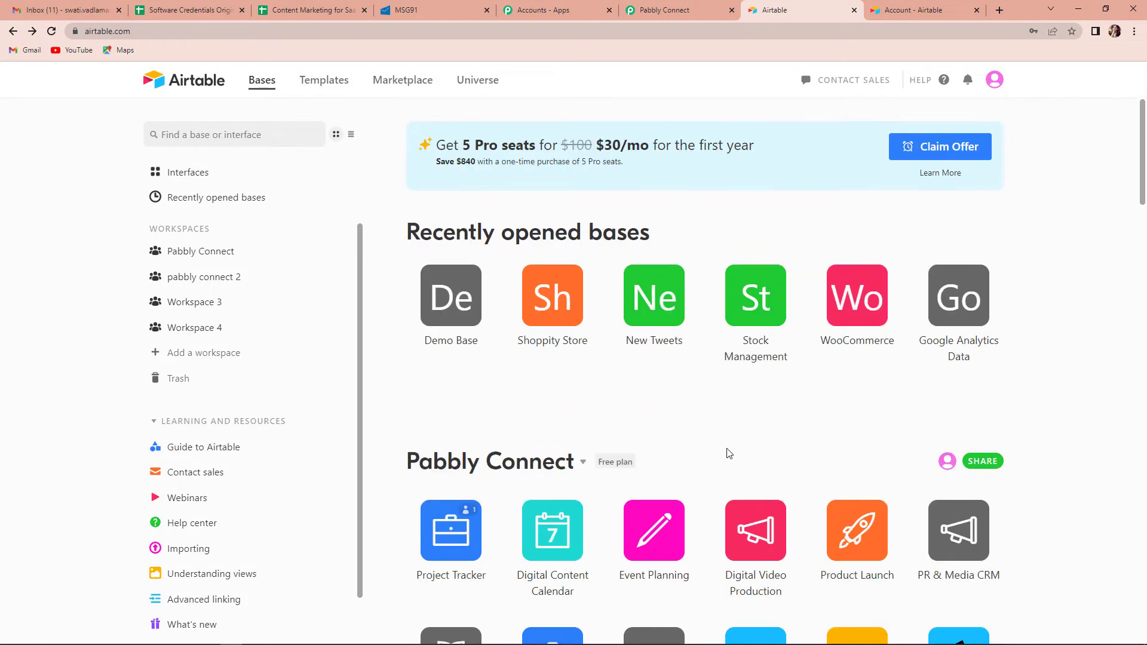
click(456, 309)
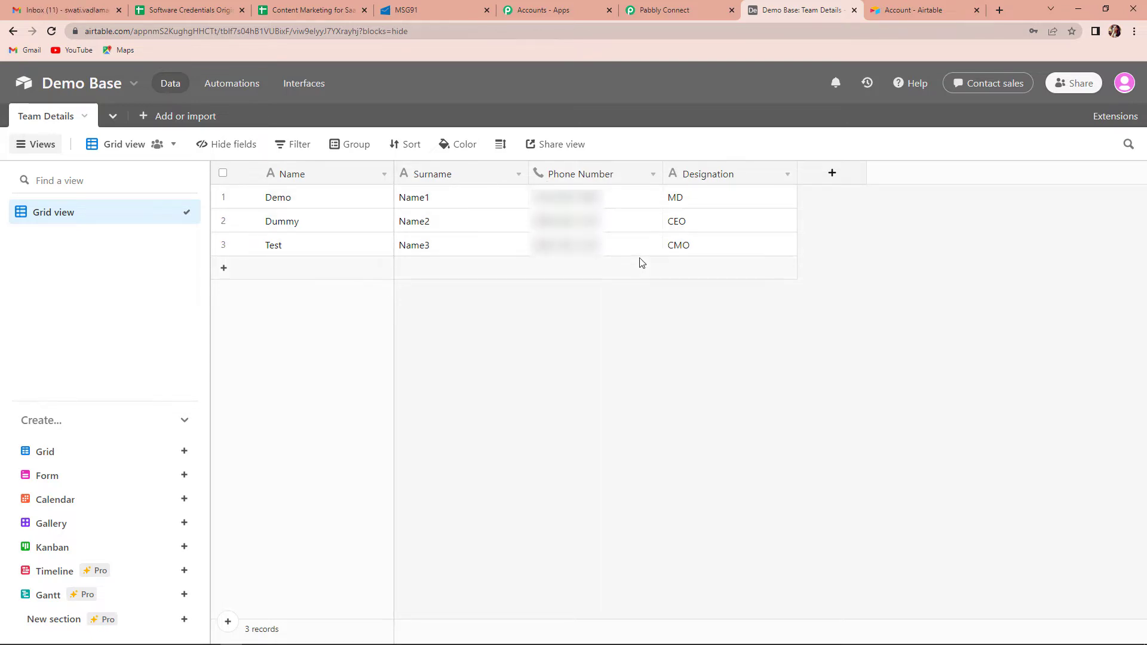
Choose Demo Base as the trigger's Base, leaving Team Details as the table
click(675, 11)
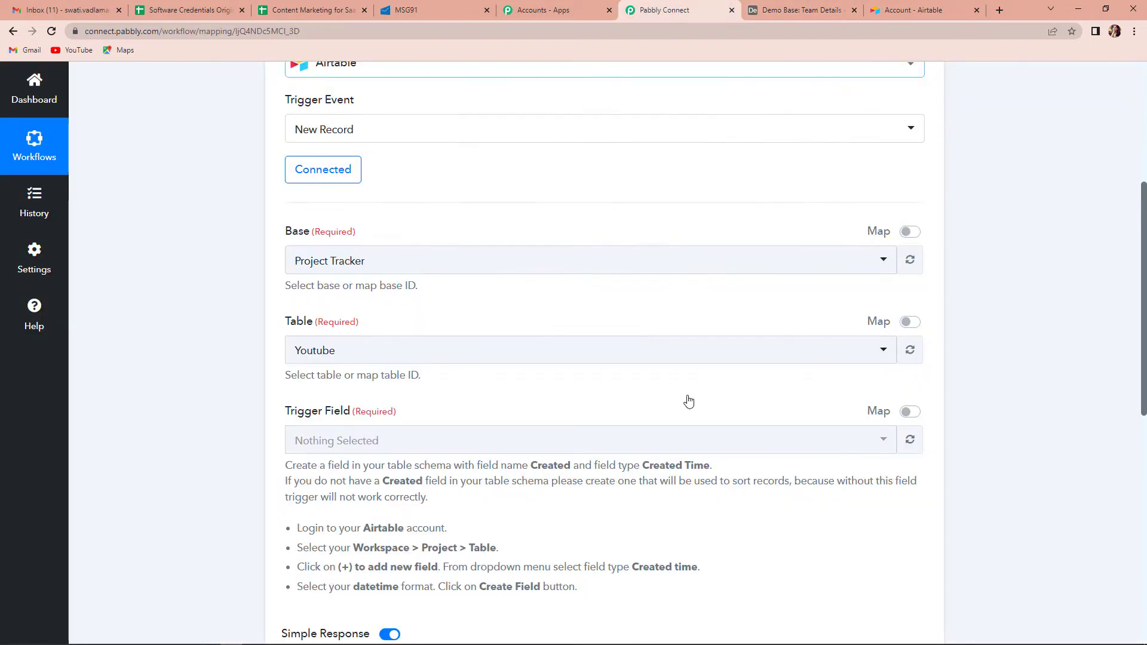
scroll(673, 381, down, 1)
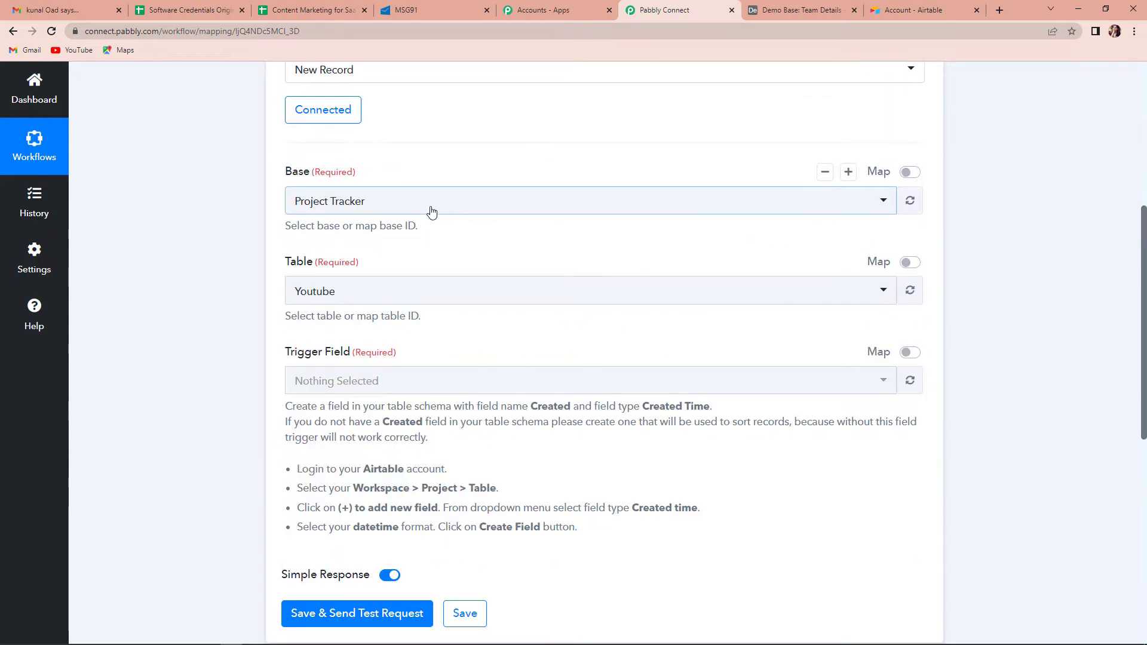
click(372, 206)
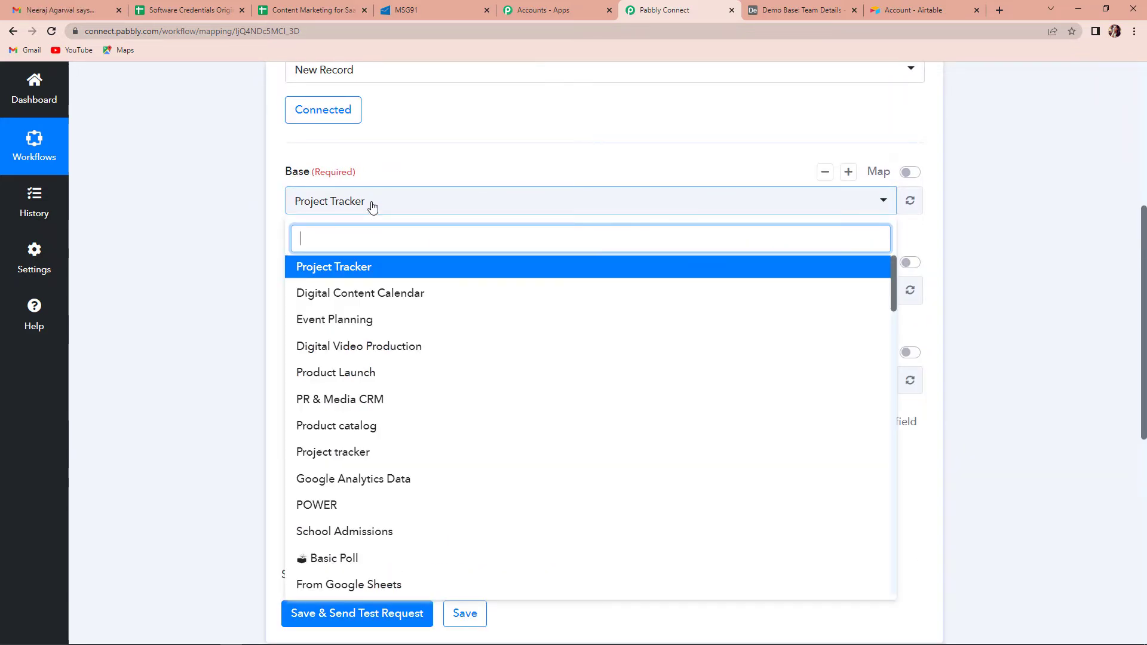
text(De)
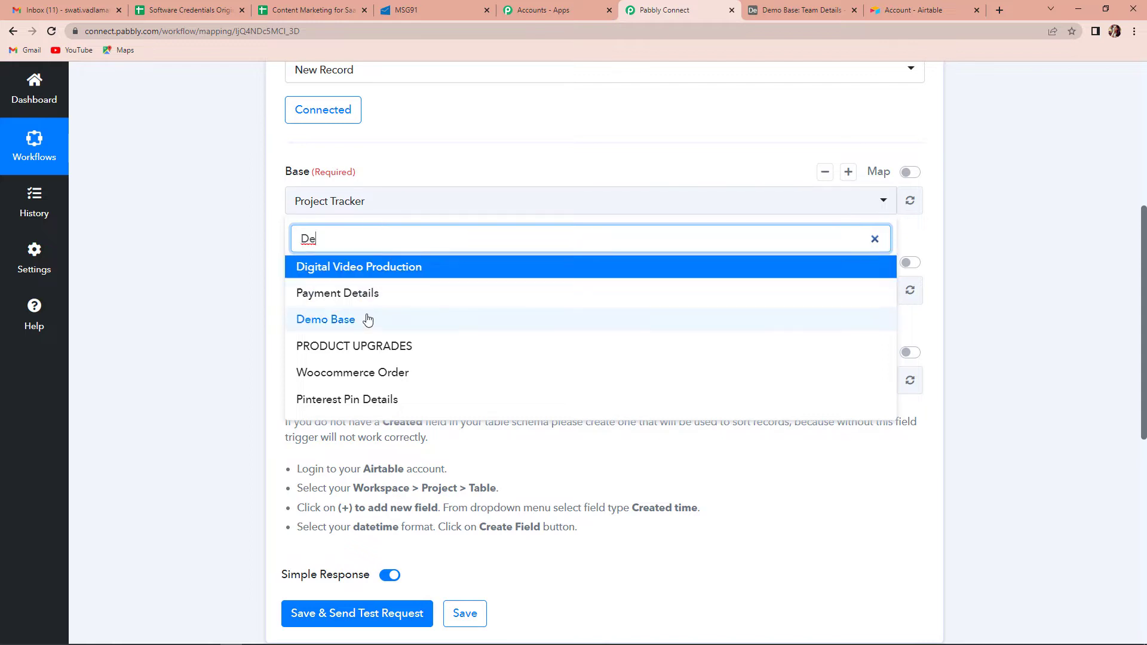
click(367, 320)
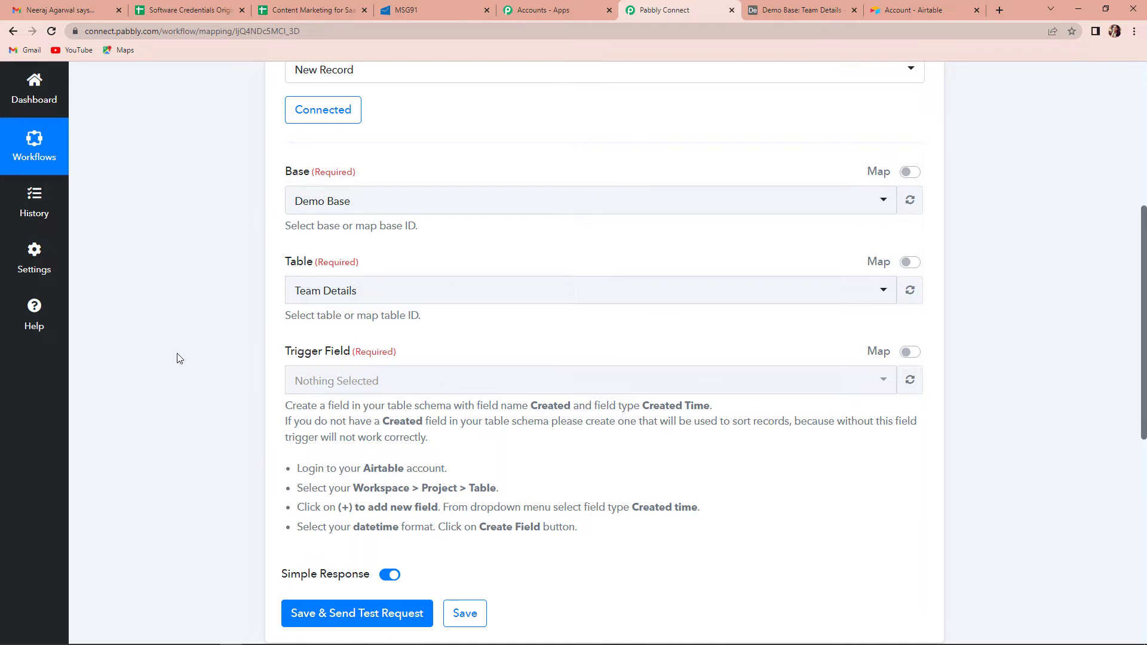
scroll(224, 344, down, 2)
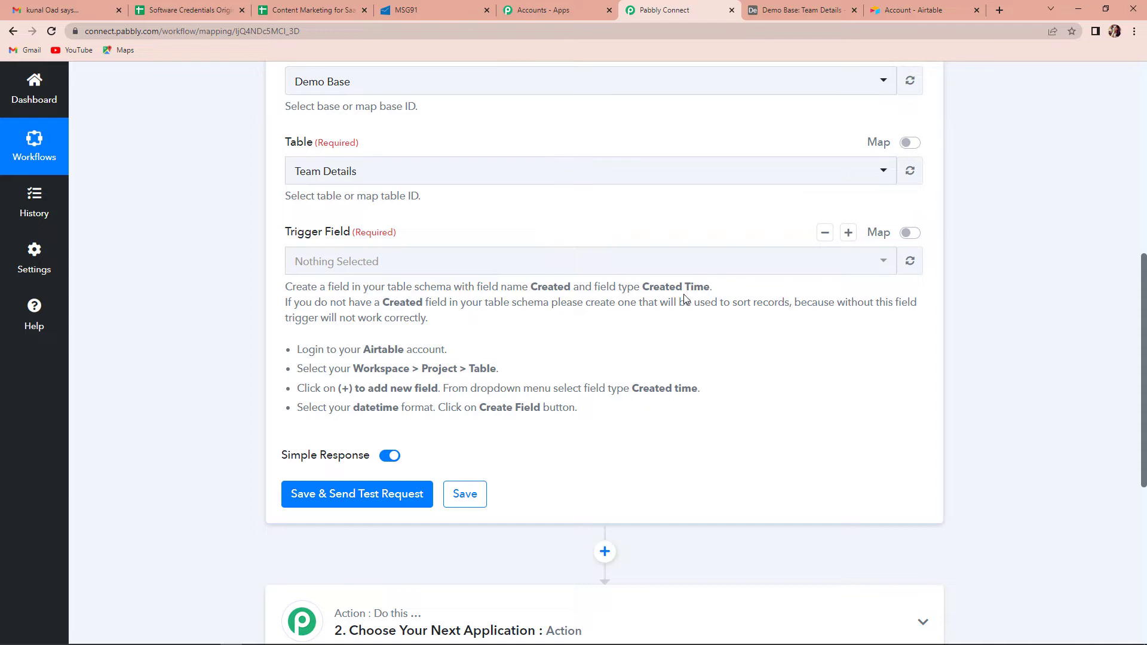
Add a Created time field to the Team Details table, then go back to Pabbly Connect
click(816, 10)
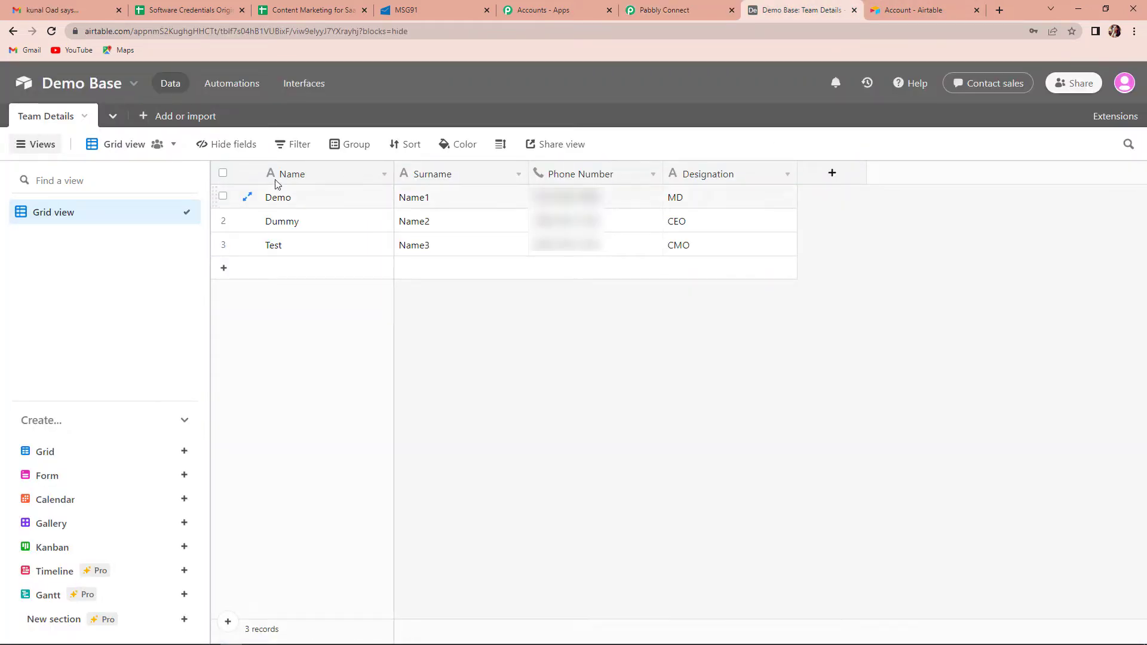
click(843, 177)
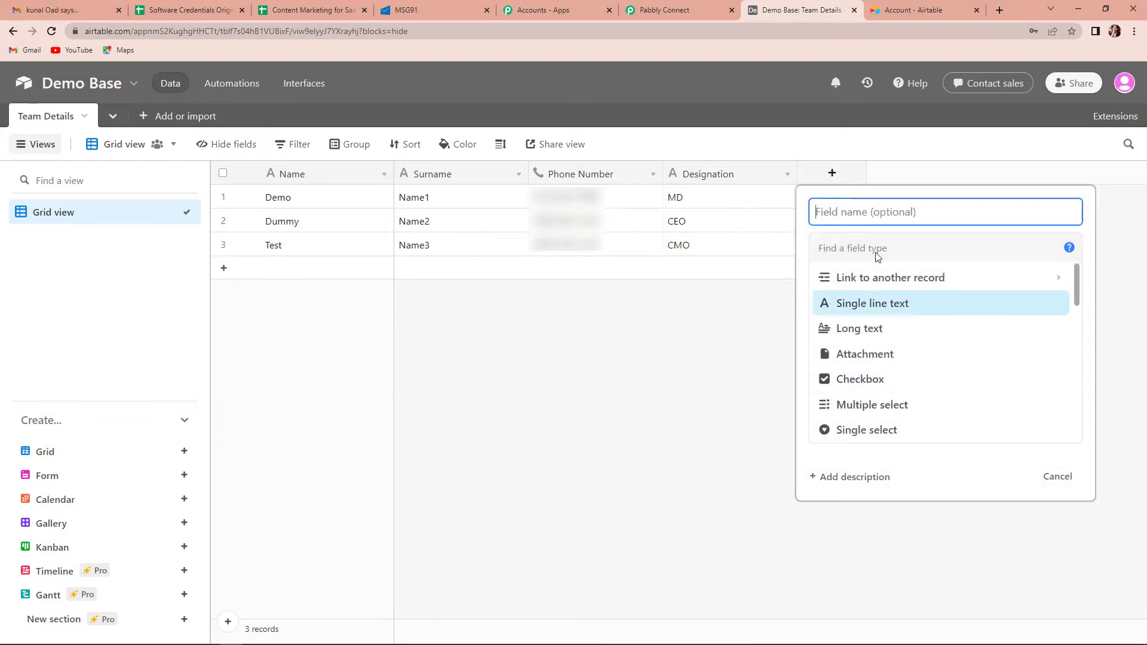
click(855, 249)
text(created)
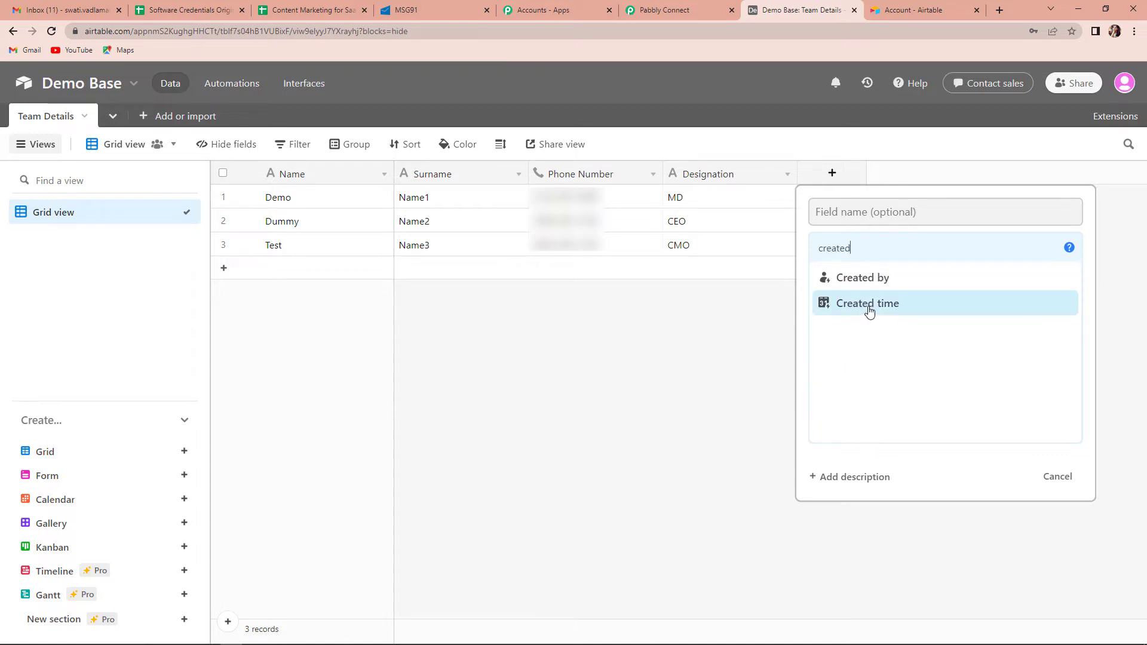
click(869, 304)
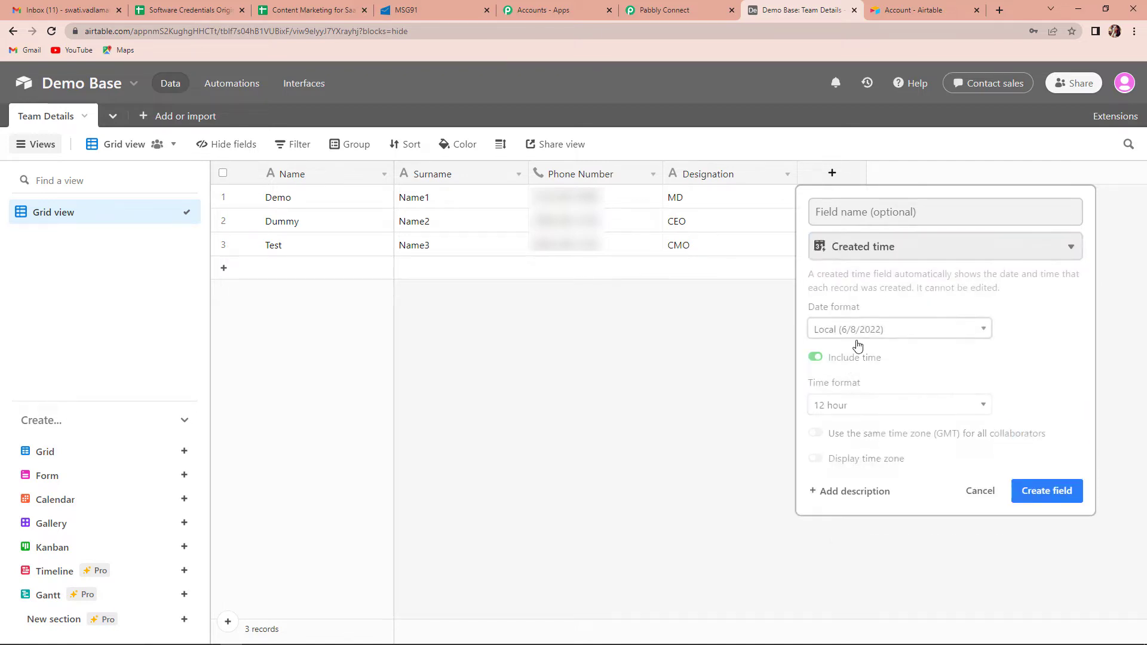
click(1046, 499)
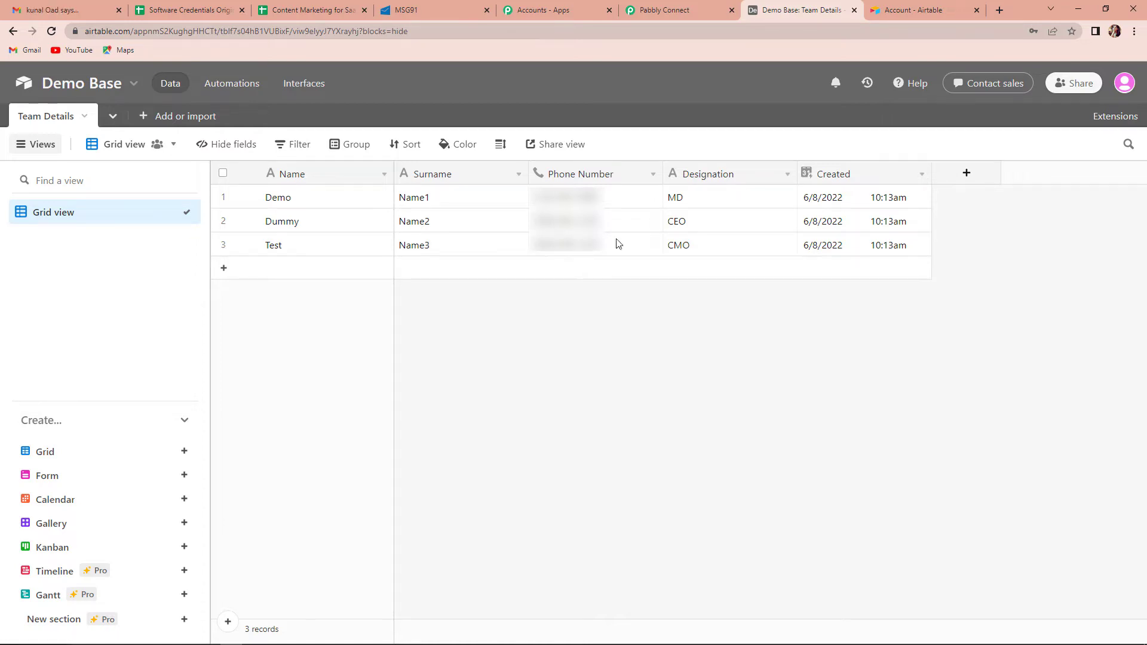
click(663, 10)
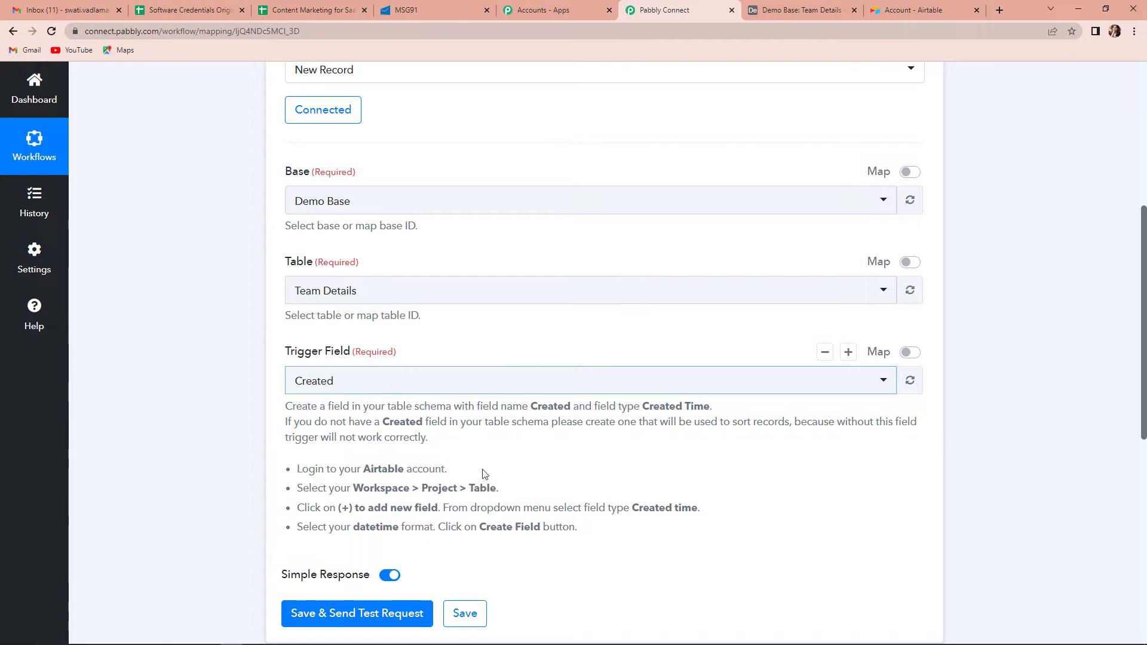
Send a test request for the Airtable New Record trigger and review the returned Dummy record fields
scroll(535, 460, down, 4)
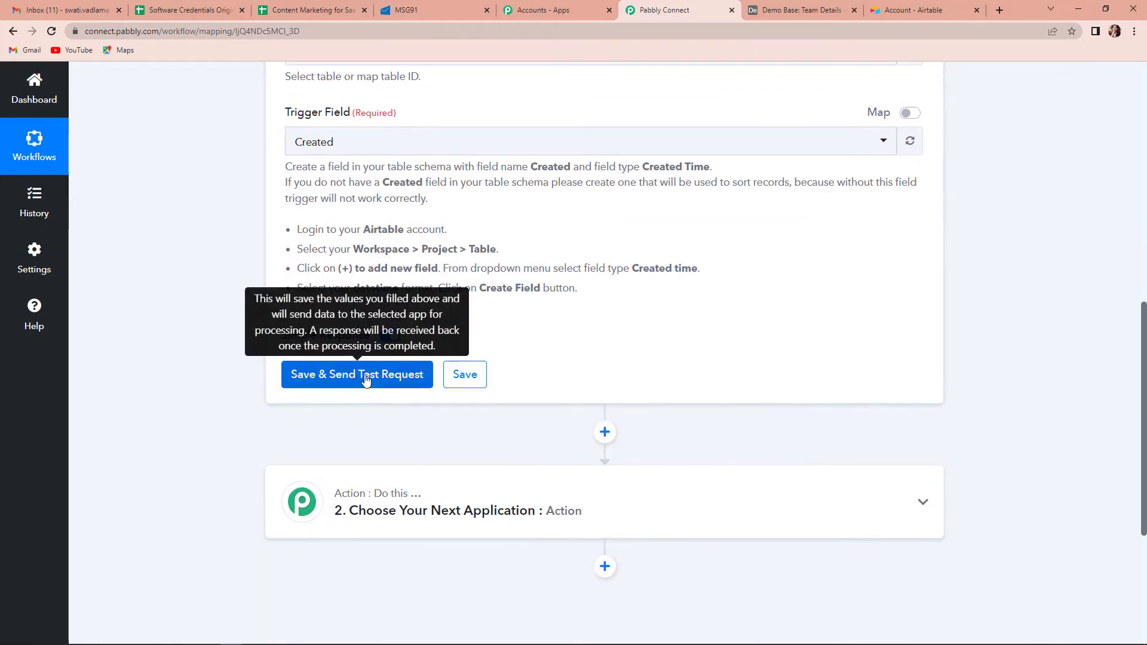
click(366, 377)
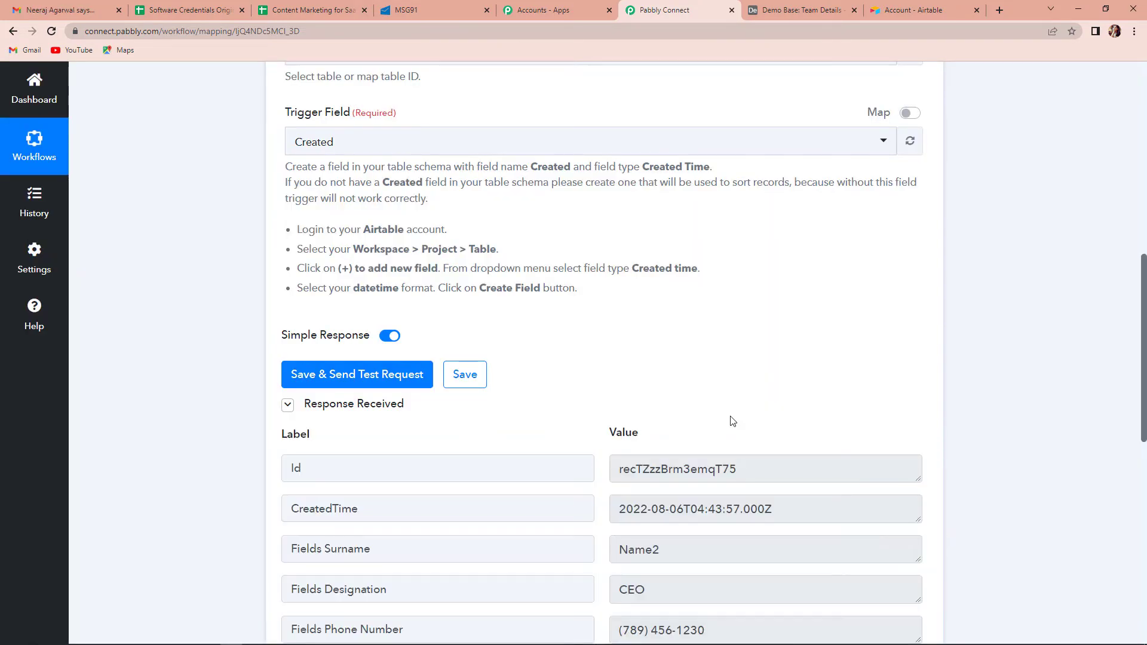
scroll(731, 420, down, 2)
scroll(732, 419, down, 1)
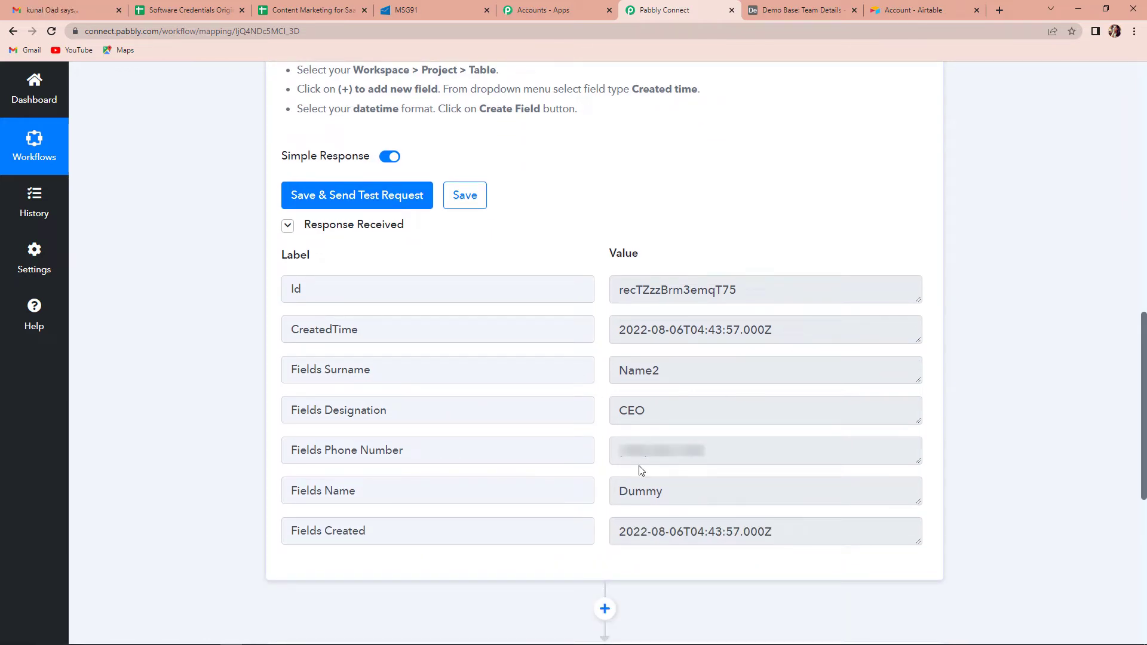
scroll(641, 470, down, 5)
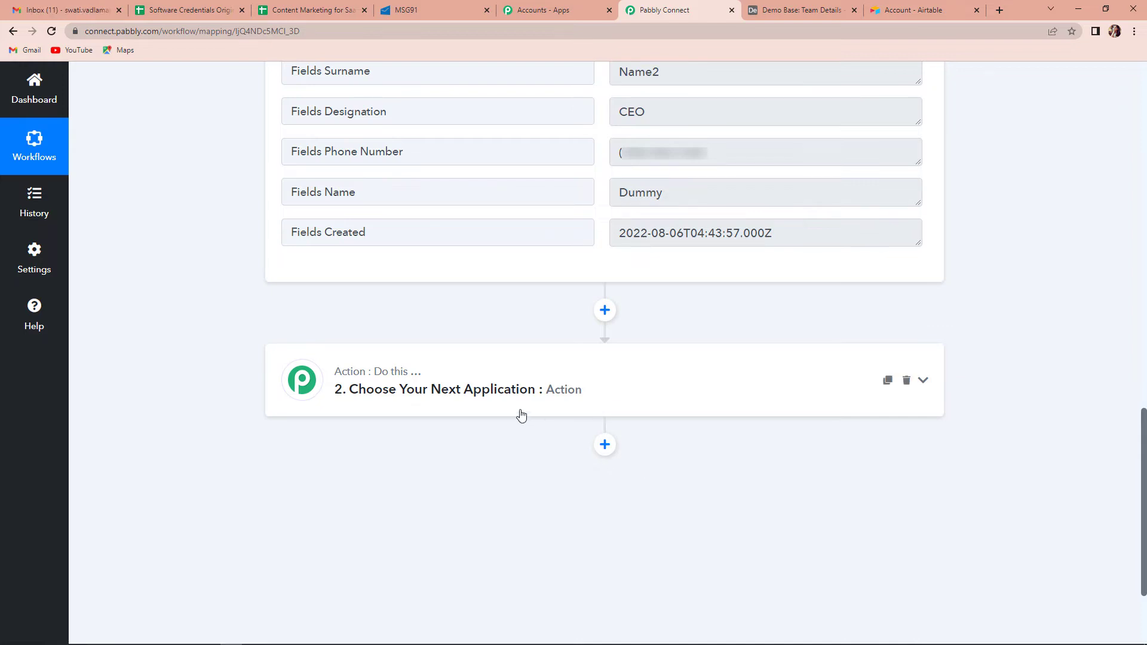
Set the action step to MSG91 with the Send Campaign event
click(369, 389)
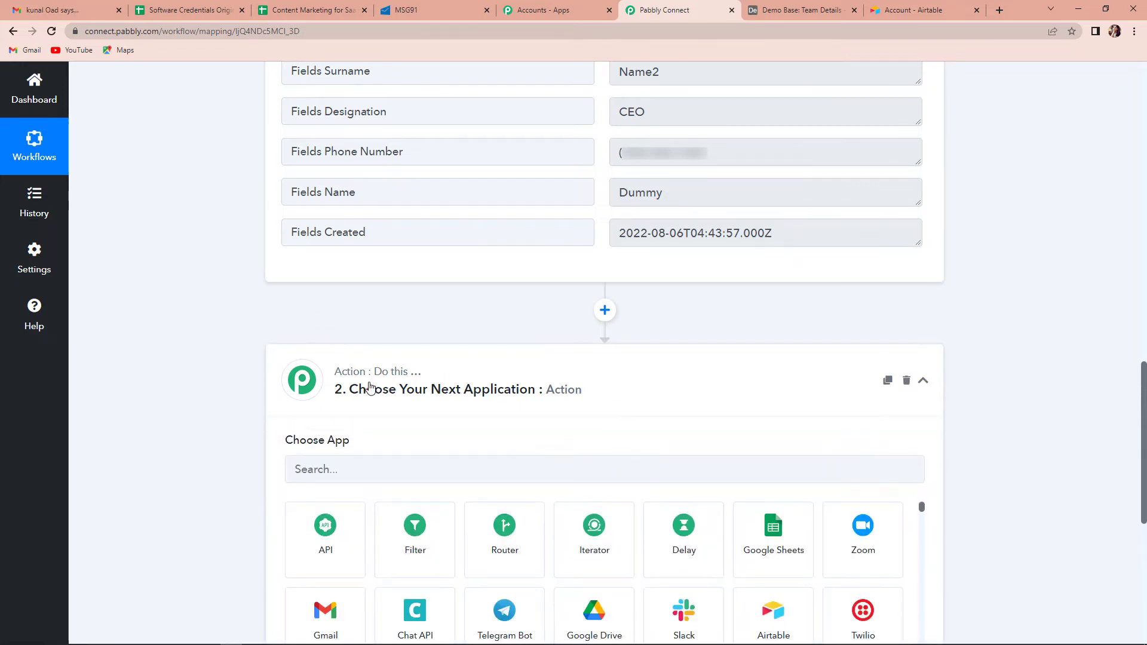
scroll(378, 410, down, 1)
click(364, 407)
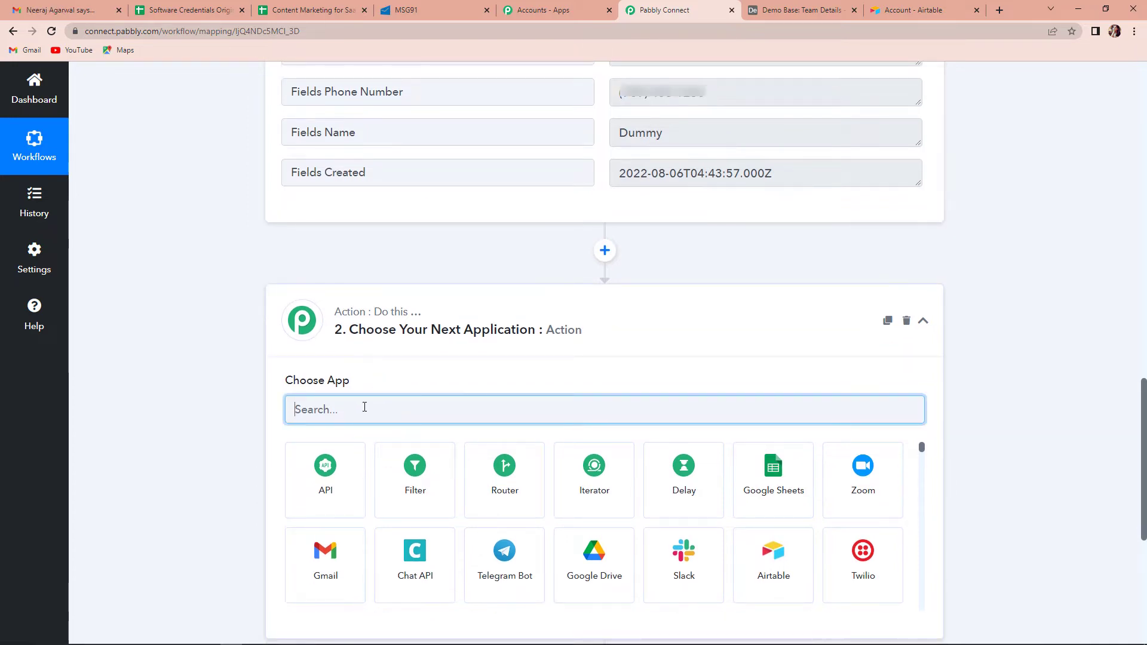
text(MSG)
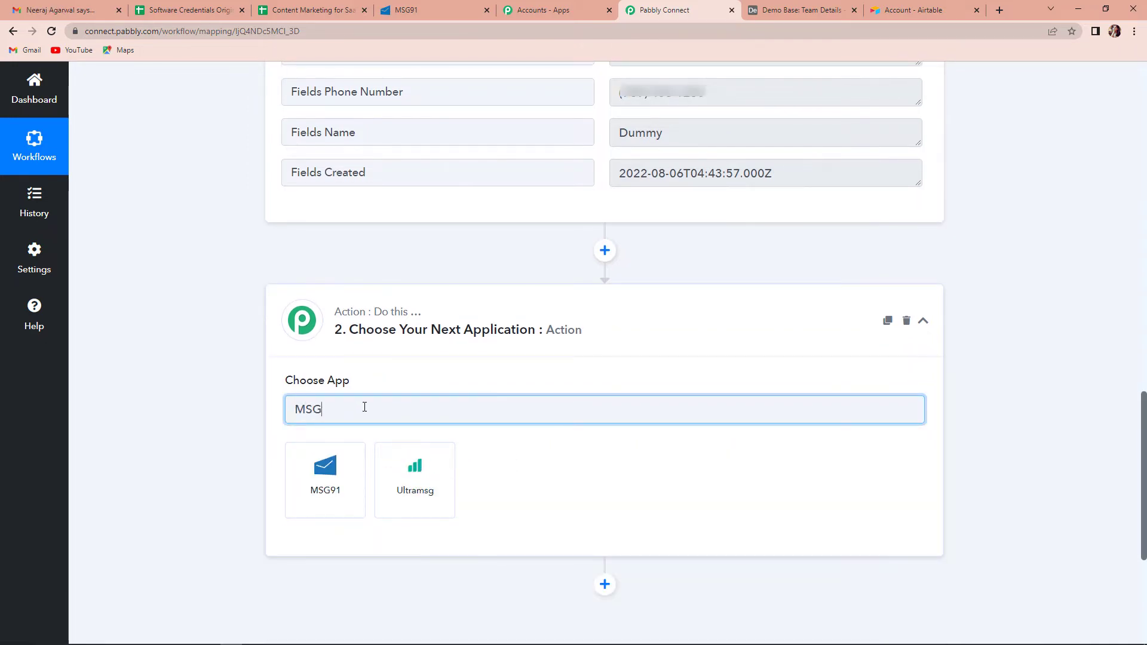
click(330, 463)
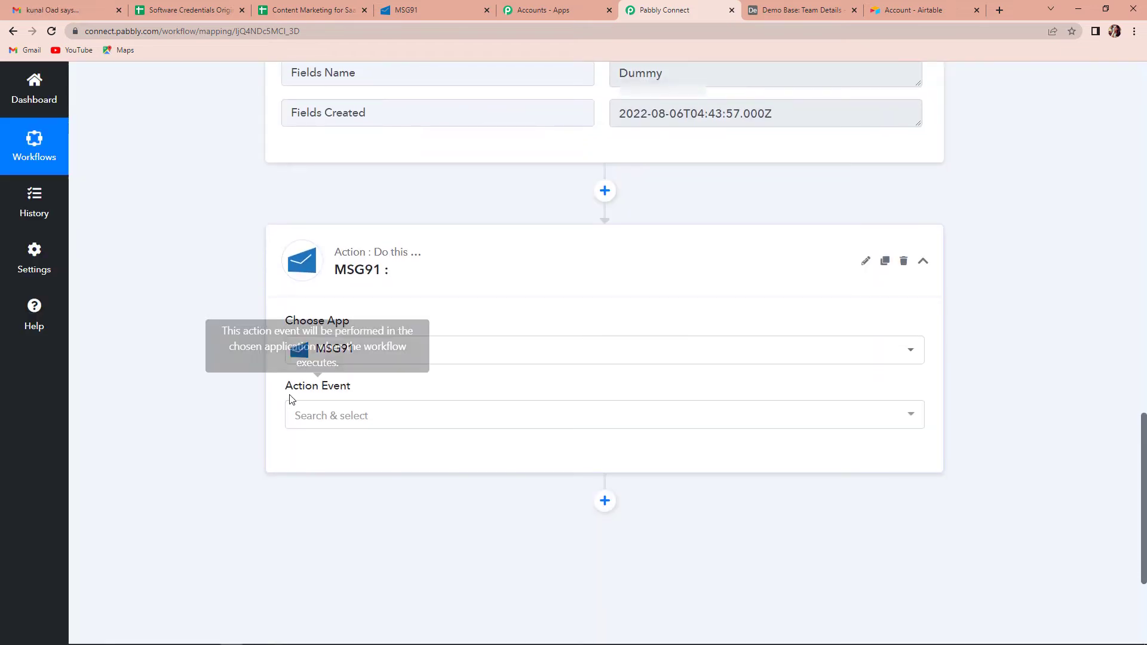
click(310, 421)
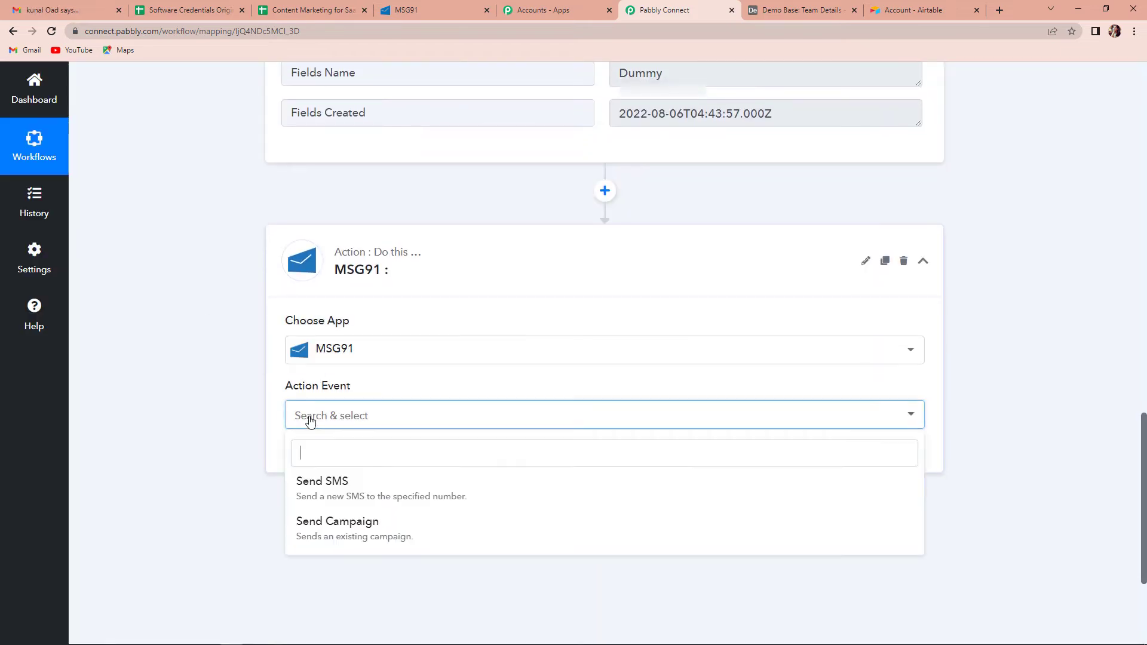
click(351, 538)
Start a new MSG91 connection and switch to the MSG91 dashboard tab
click(316, 455)
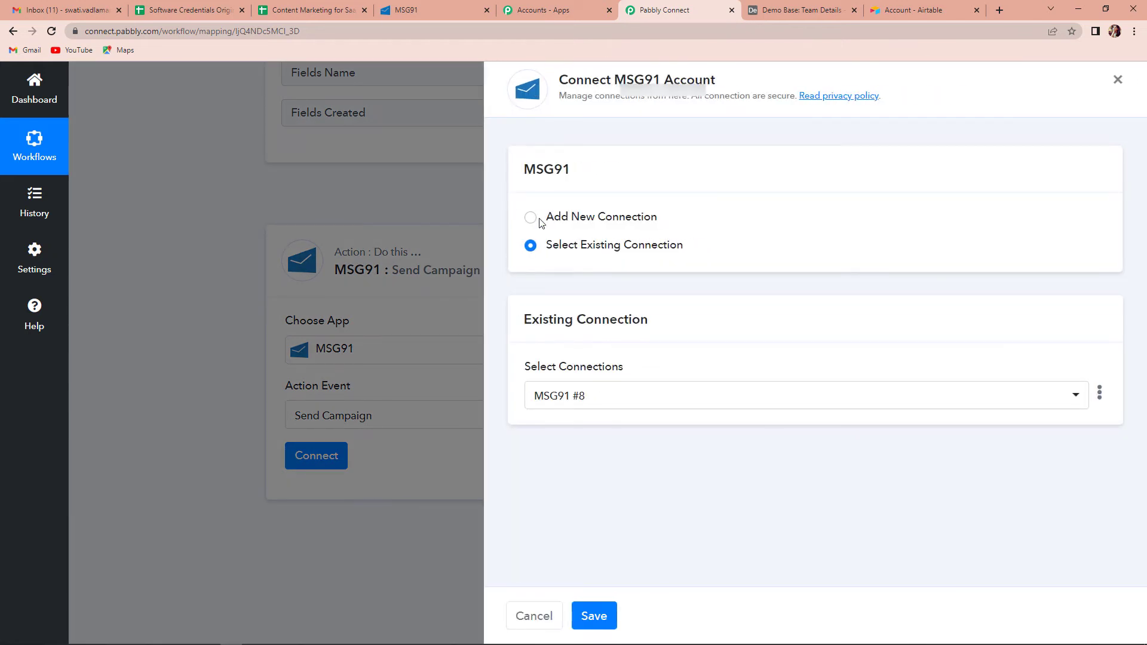
click(531, 219)
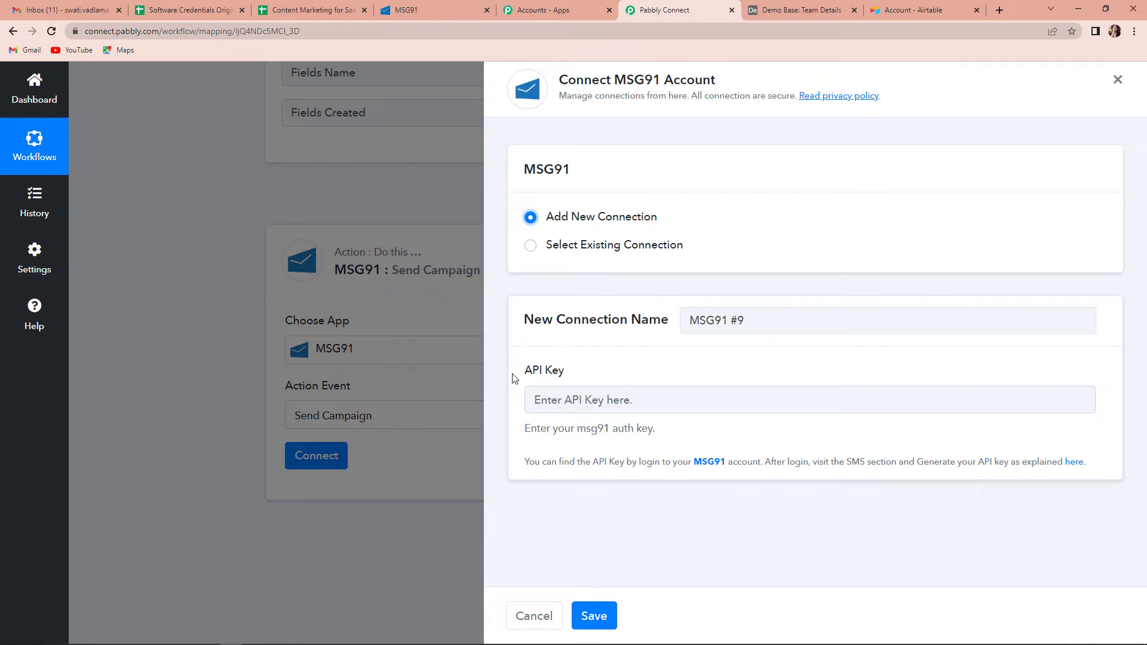
click(449, 10)
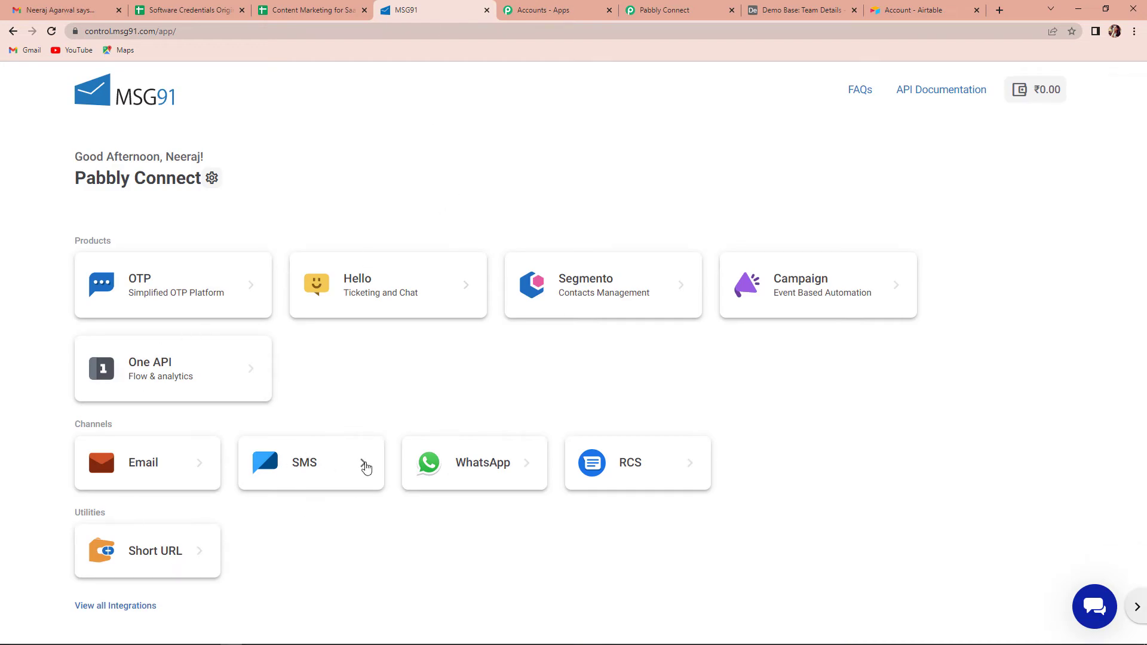
In the SMS panel, dismiss the DLT notice, open Authkey, and submit the phone number for verification
click(304, 463)
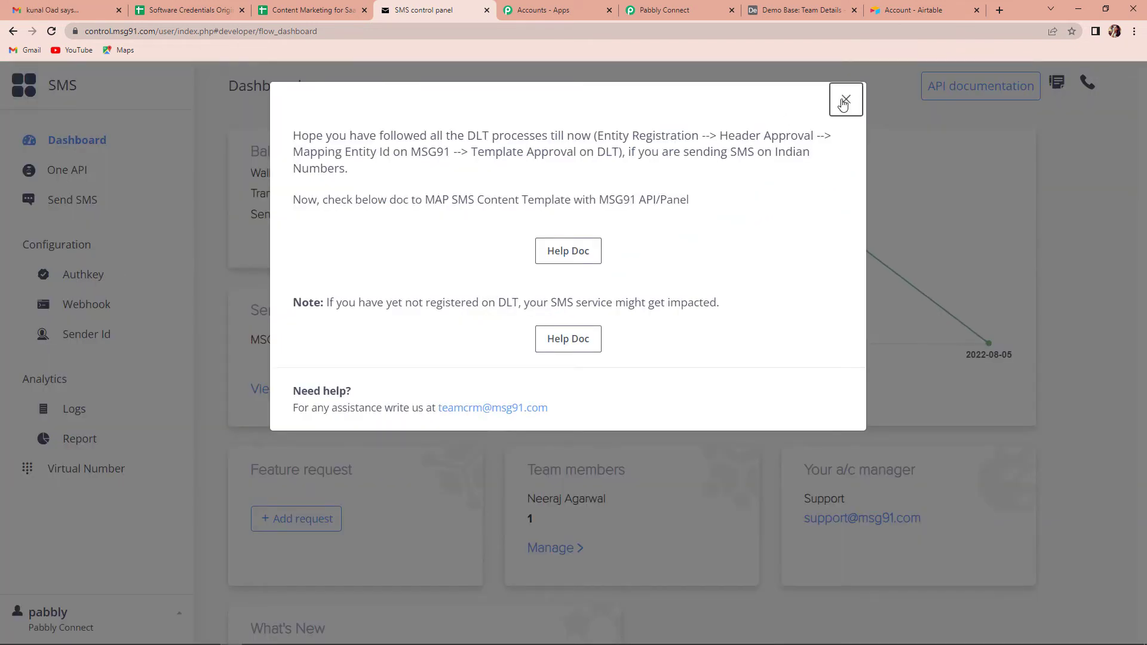
click(846, 98)
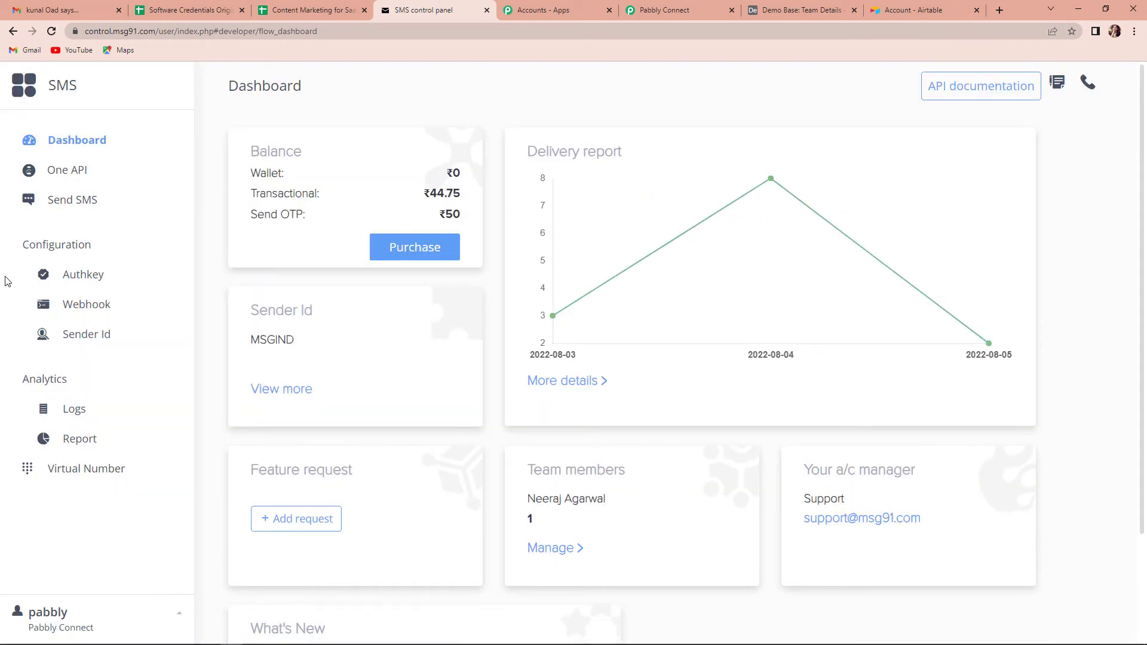
click(83, 276)
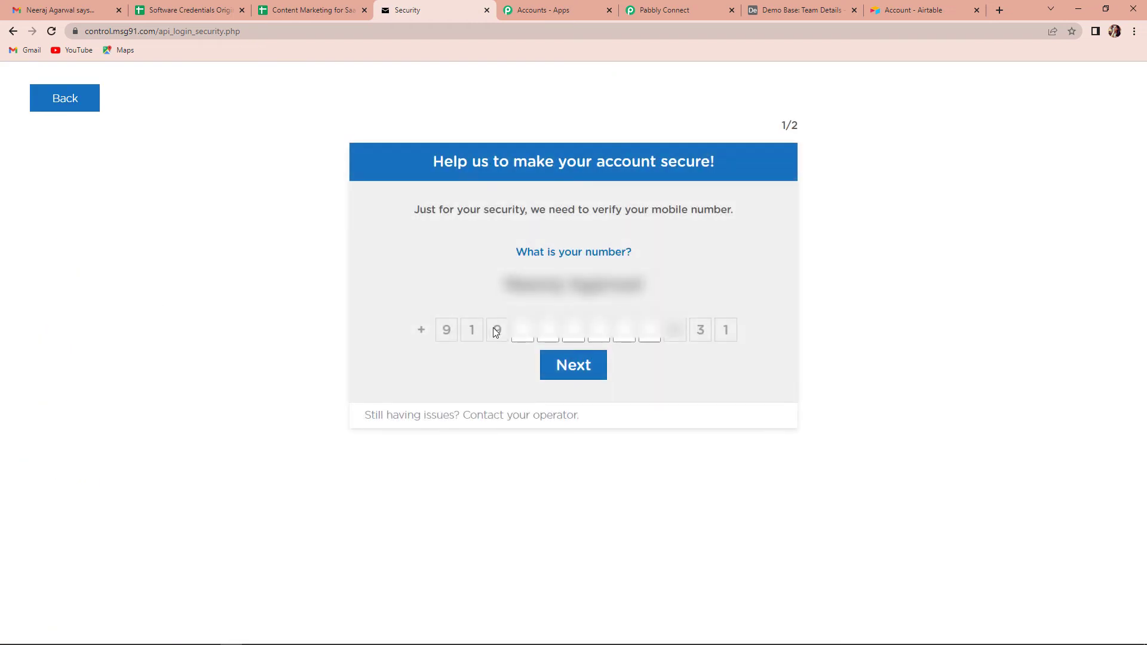
text(00000)
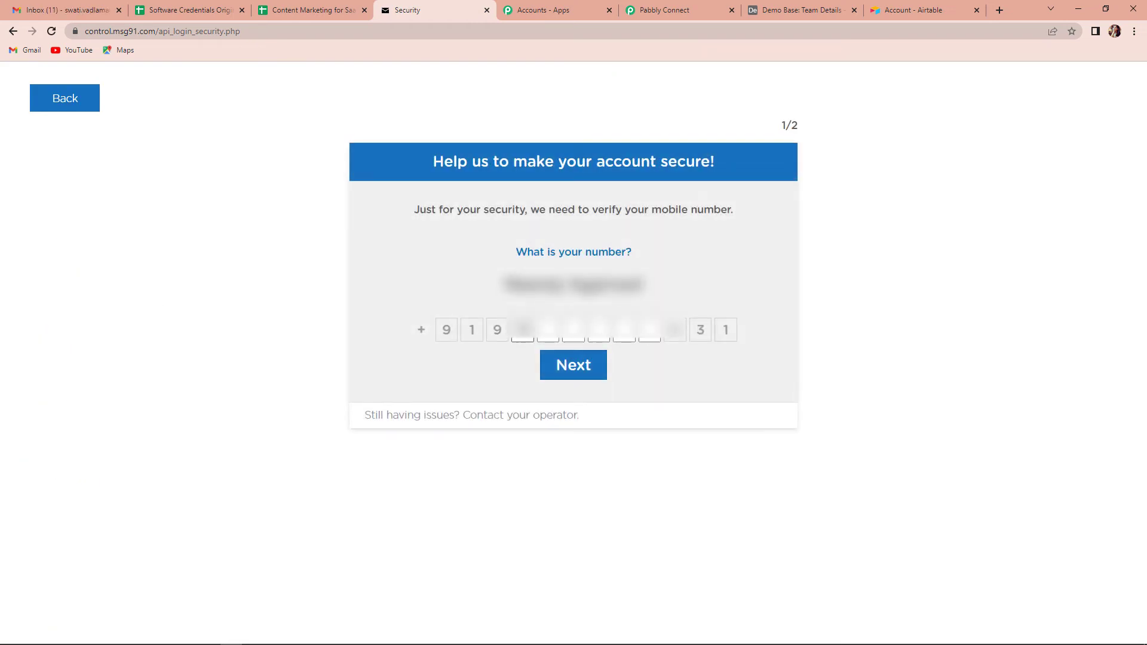
text(0)
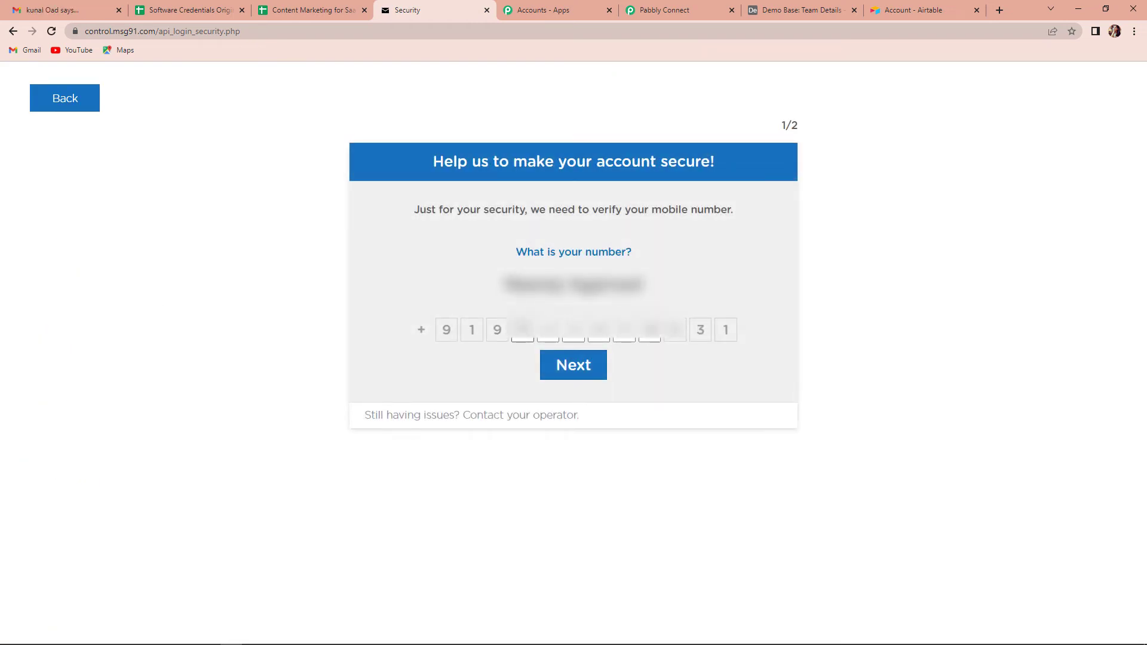
click(565, 365)
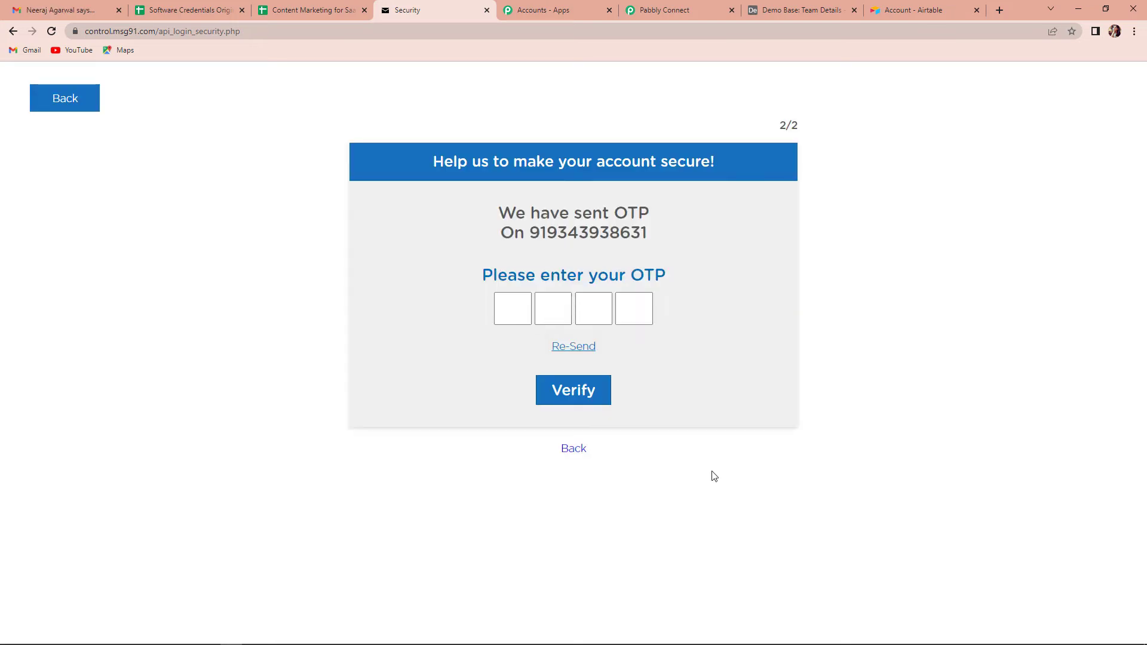
Enter and verify the OTP, then copy the Testing authkey
click(506, 302)
click(585, 393)
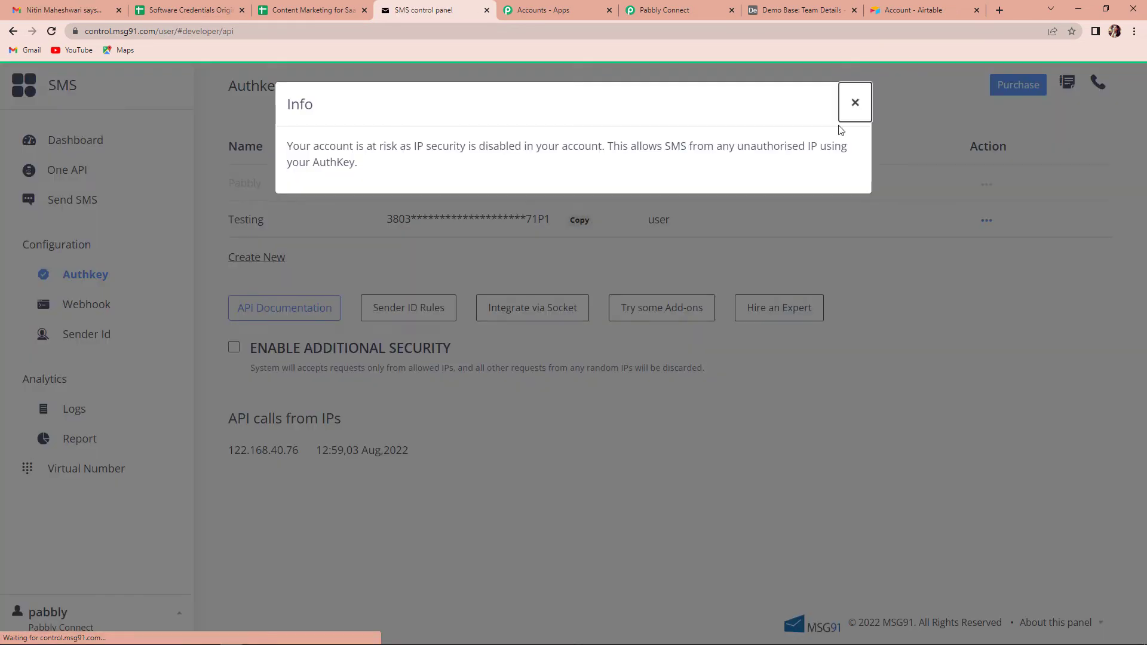
click(850, 106)
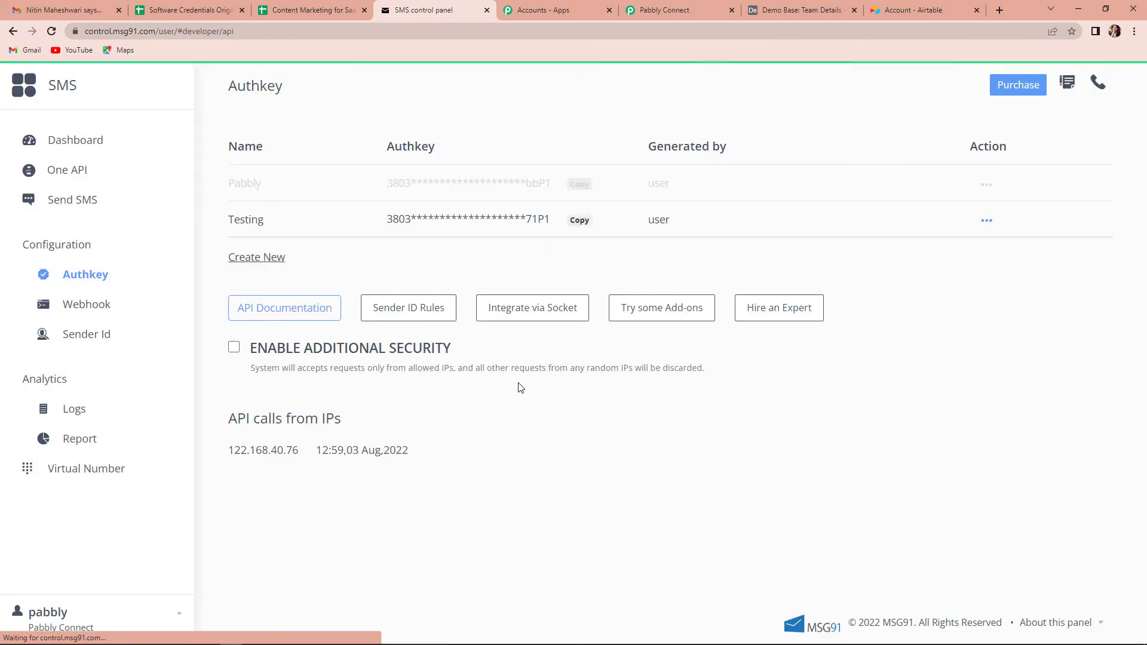
click(580, 221)
Paste the copied authkey into Pabbly Connect's MSG91 API Key field and save the connection
click(683, 17)
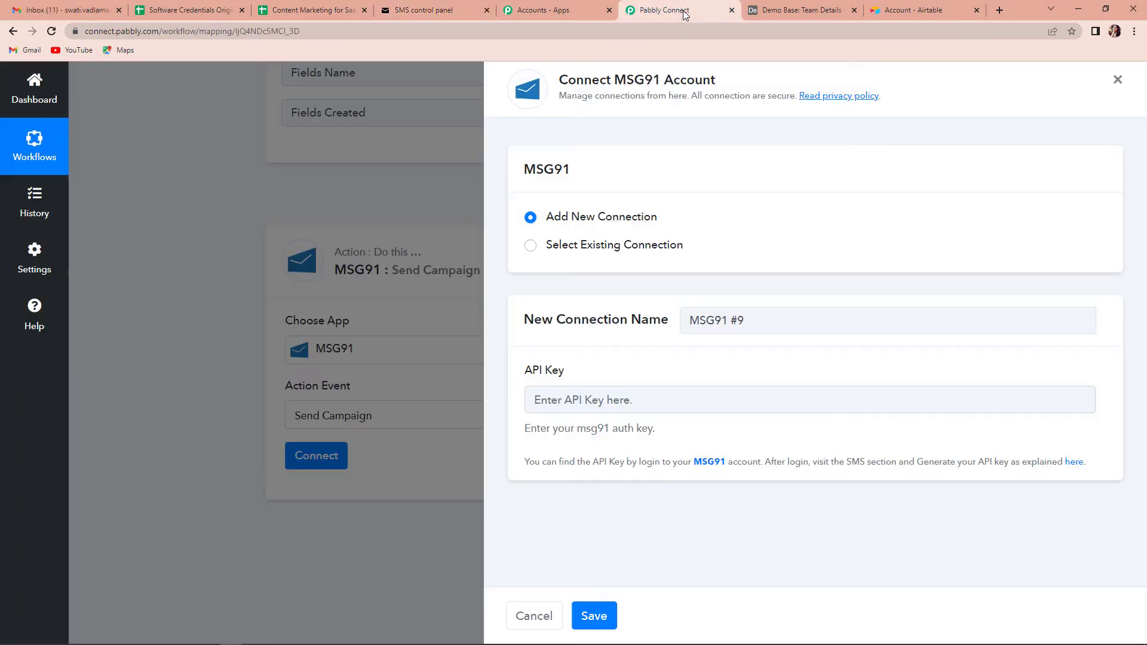
click(613, 400)
key(ctrl+v)
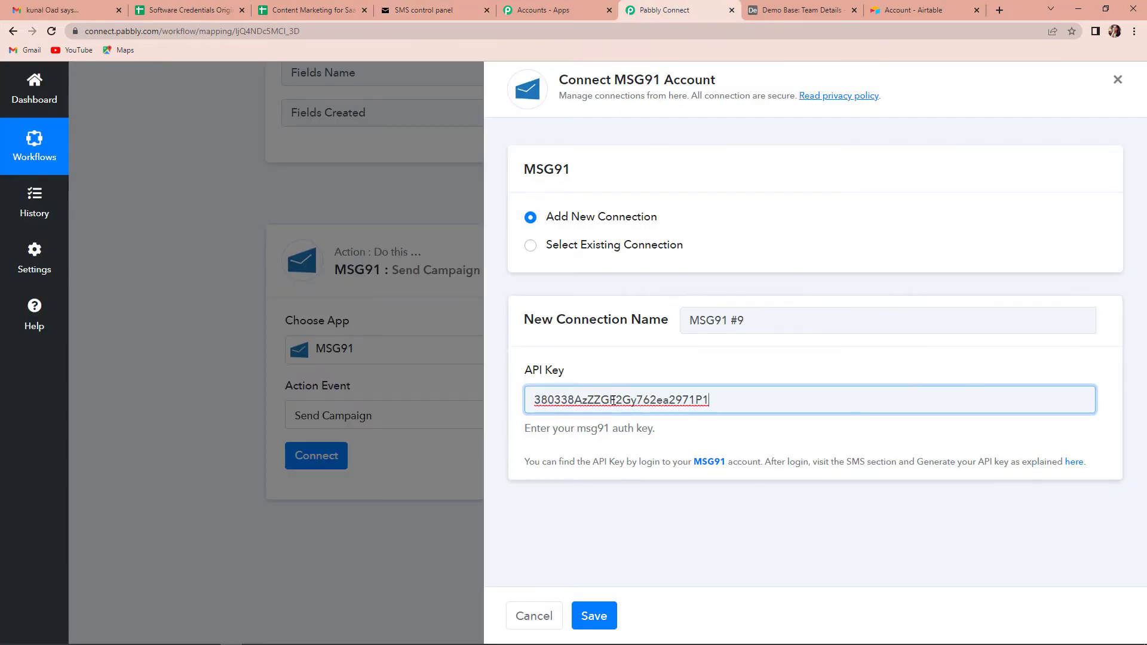
click(596, 617)
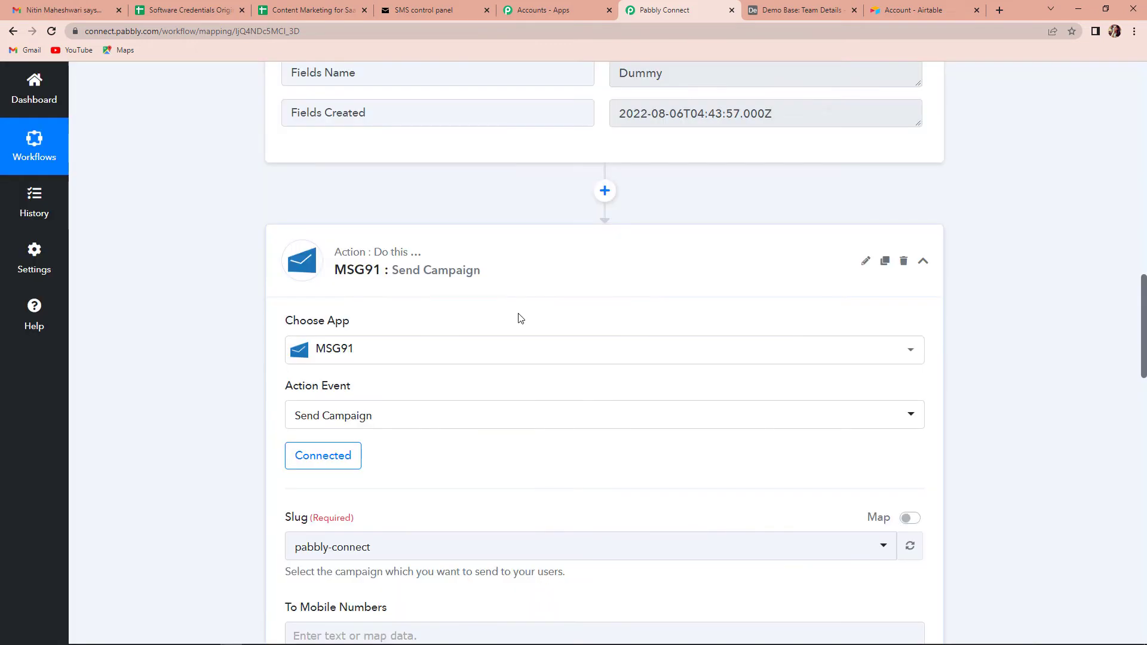
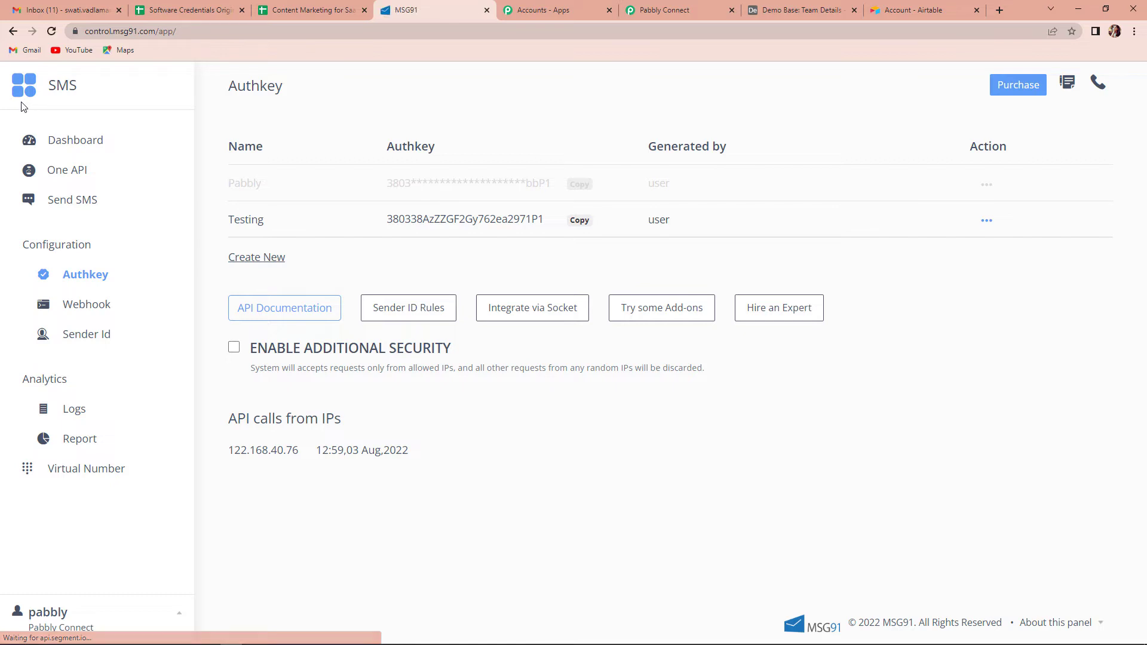
Review the MSG91 campaign list, including pabbly-connect, then return to the Send Campaign form
click(804, 285)
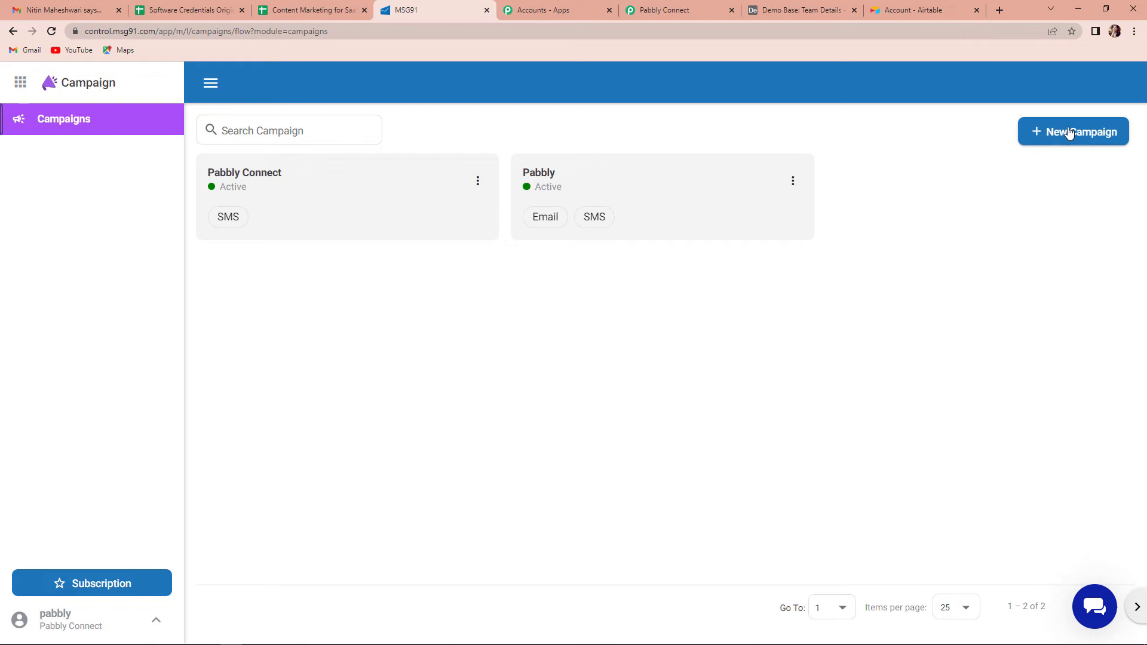
click(669, 10)
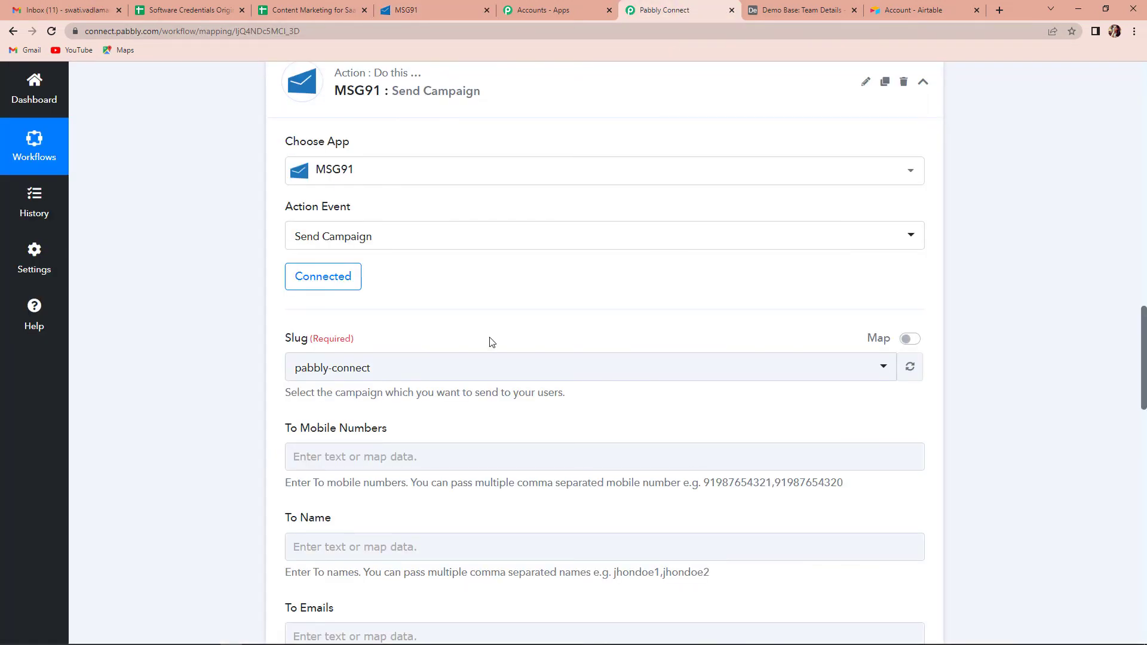
Paste the recipient's mobile number into To Mobile Numbers
scroll(491, 342, down, 3)
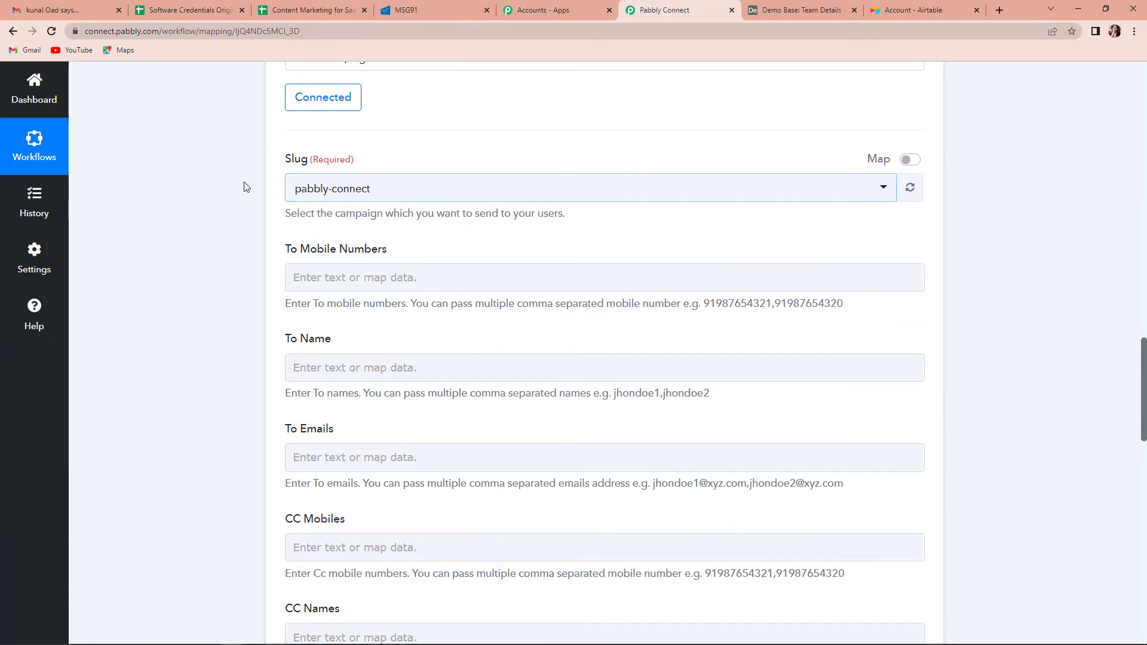
click(394, 367)
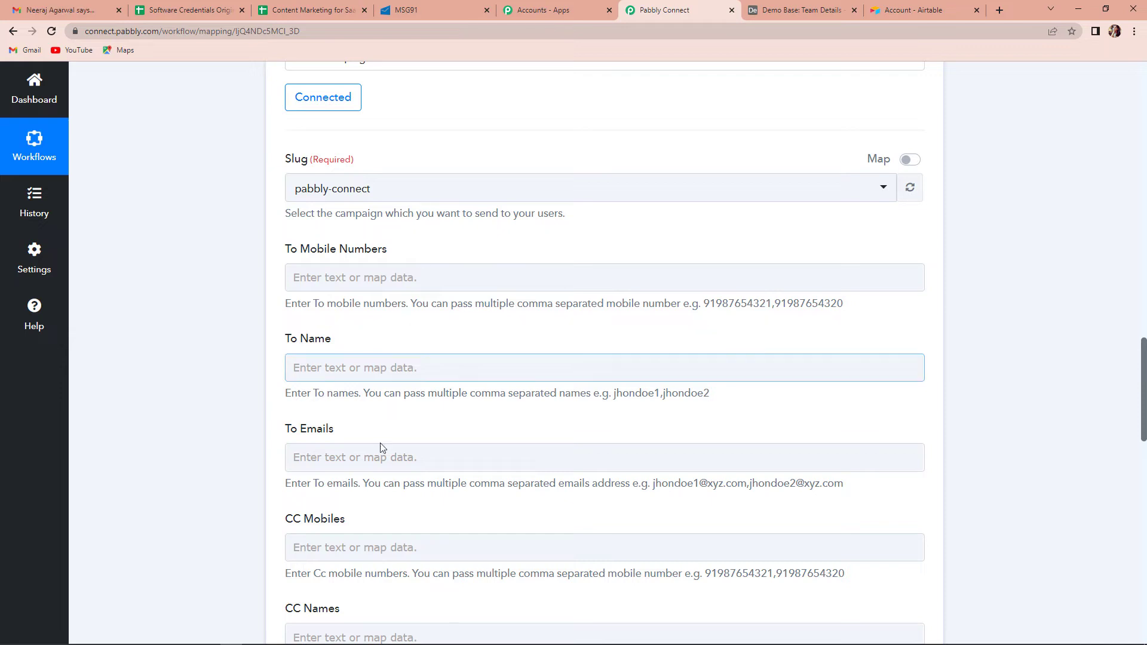
click(333, 273)
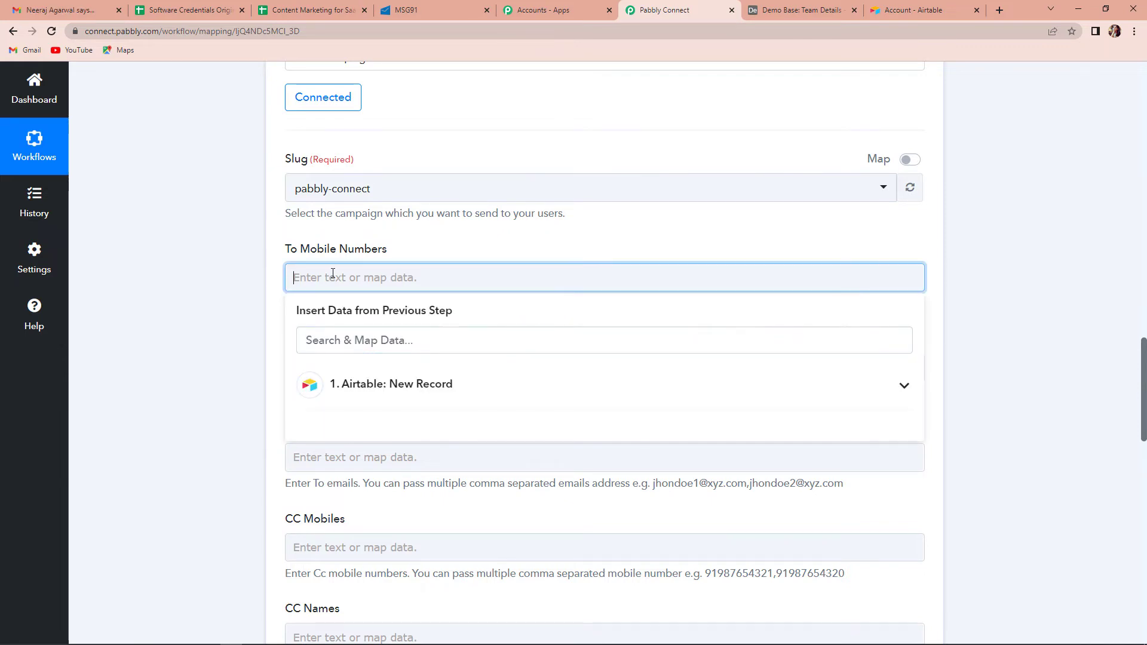
click(201, 279)
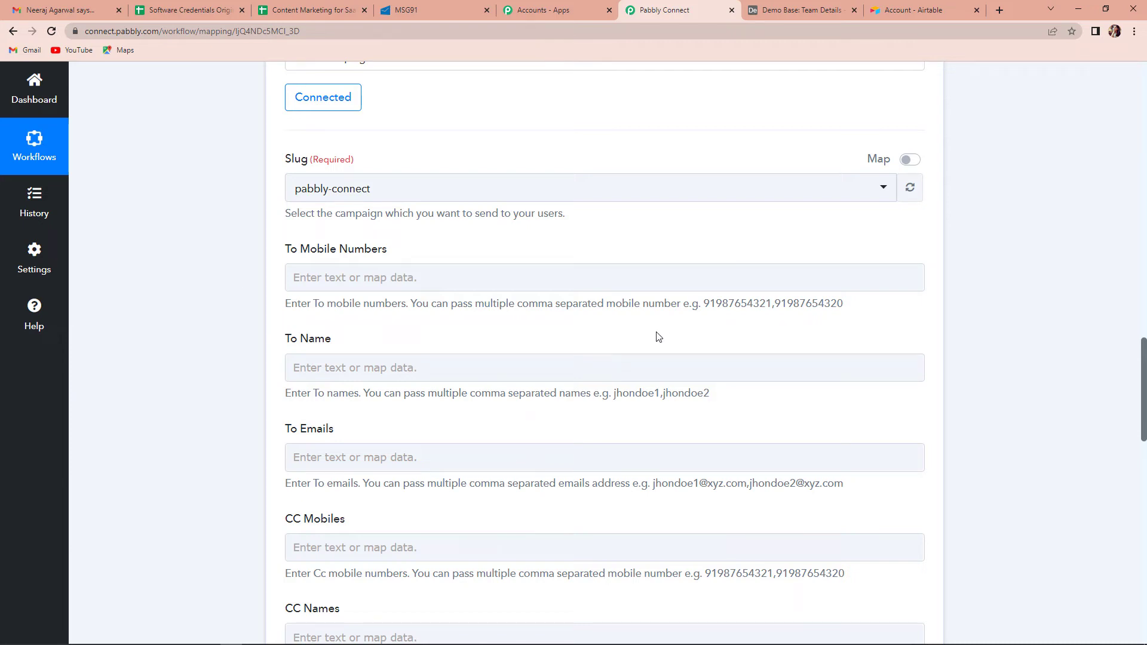
click(321, 281)
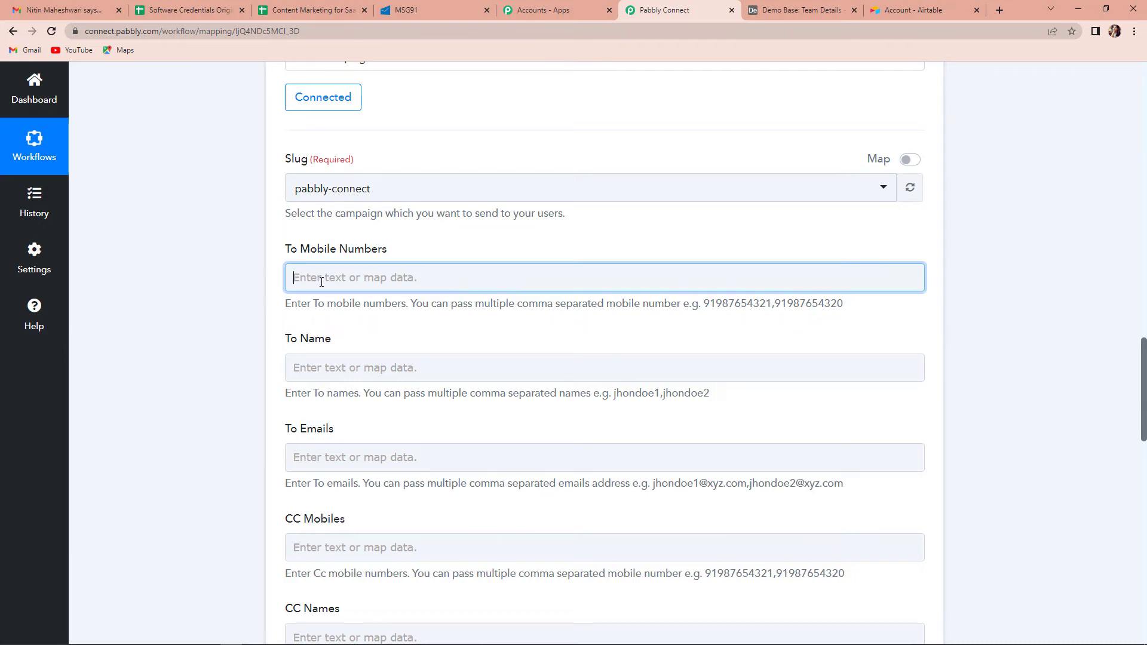
text(91)
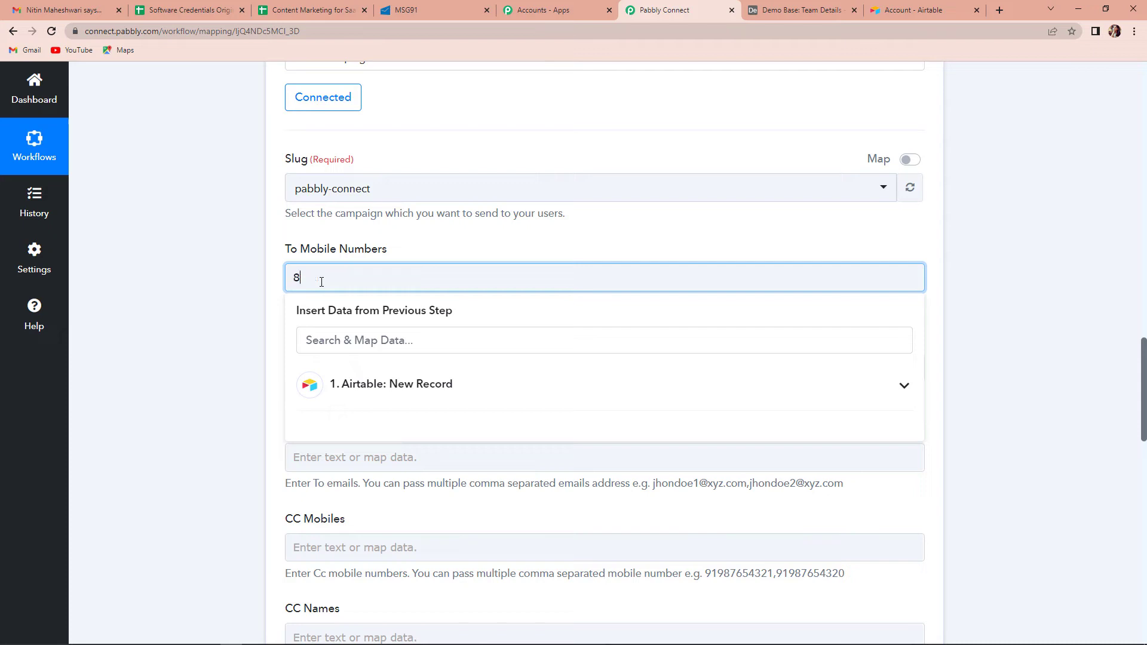
key(BackSpace)
key(BackSpace)
key(ctrl+v)
click(225, 361)
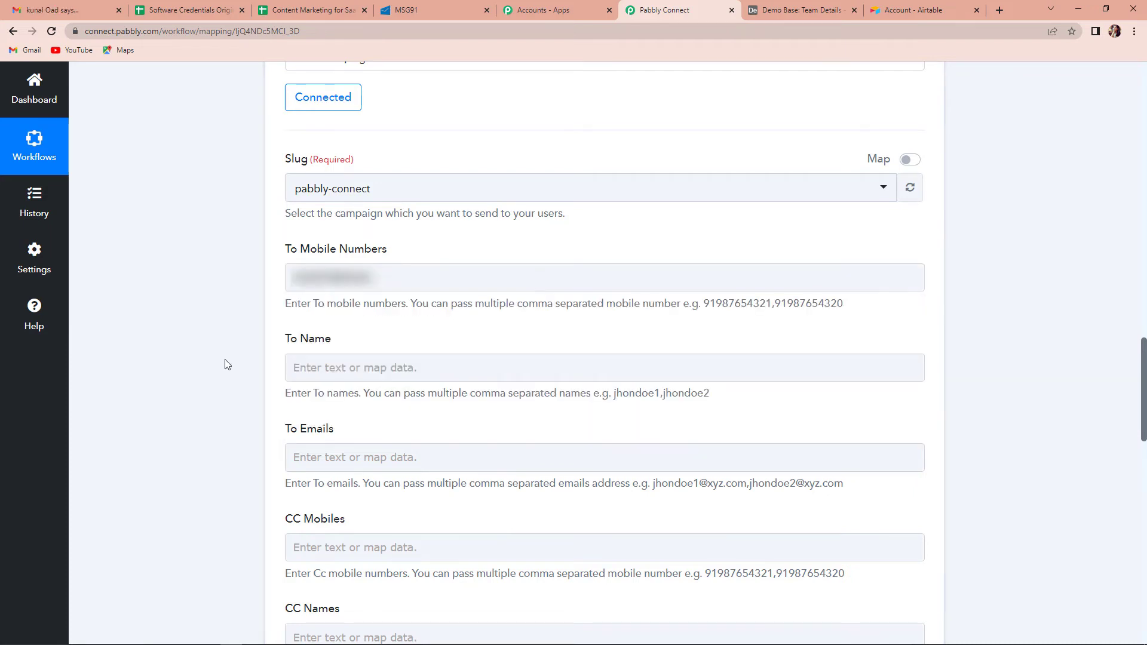
Enter 'Pabbly Connect' as the To Name and scroll to the form's end
scroll(273, 378, down, 2)
click(368, 248)
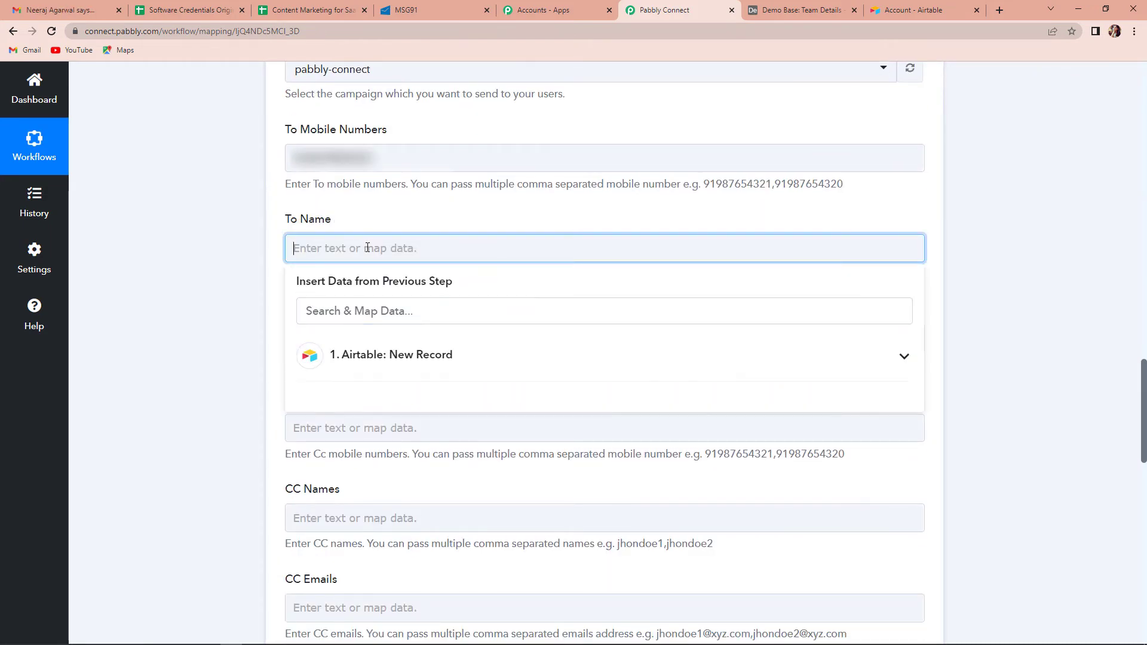
text(Pabbly)
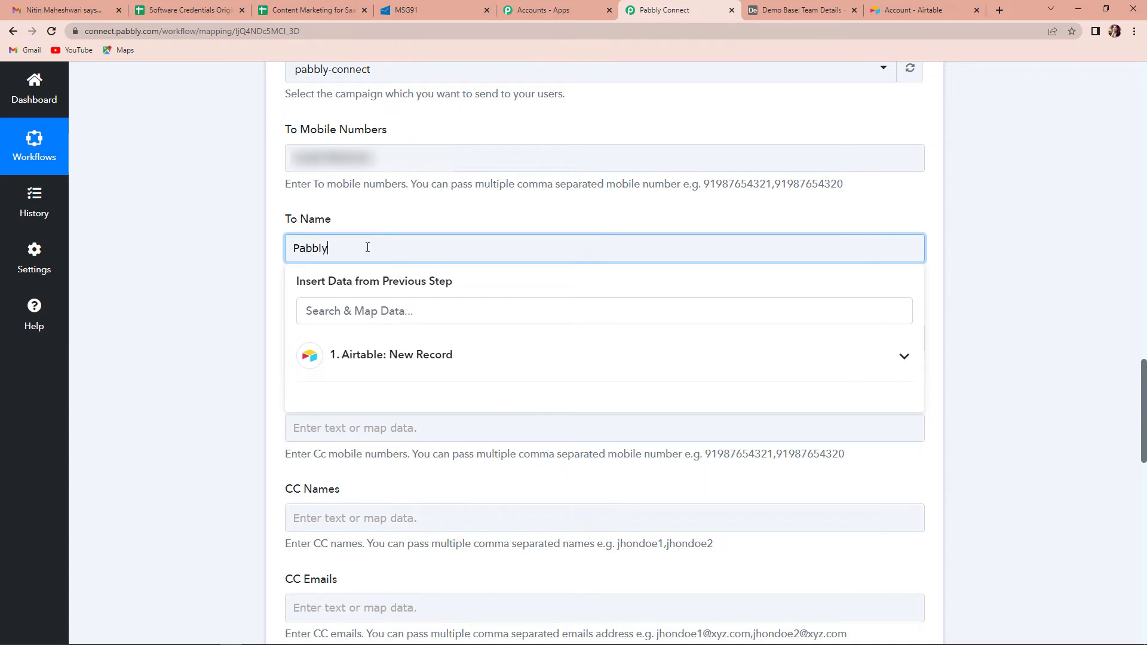
text( Connect)
click(188, 243)
scroll(197, 299, down, 3)
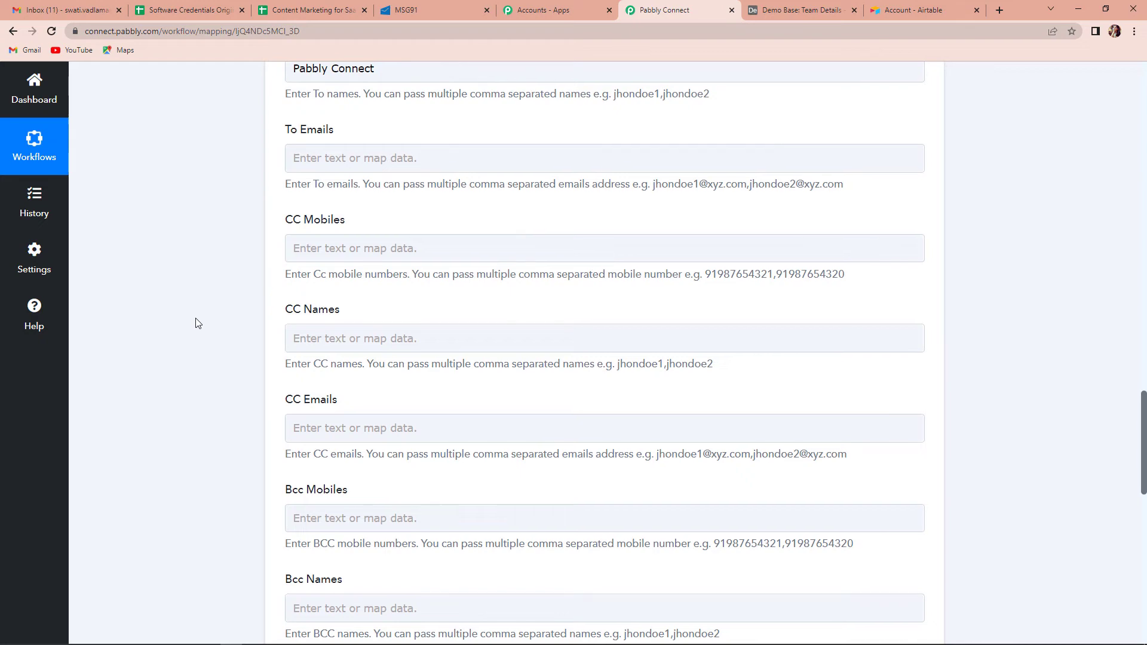
scroll(197, 323, down, 6)
scroll(196, 321, down, 2)
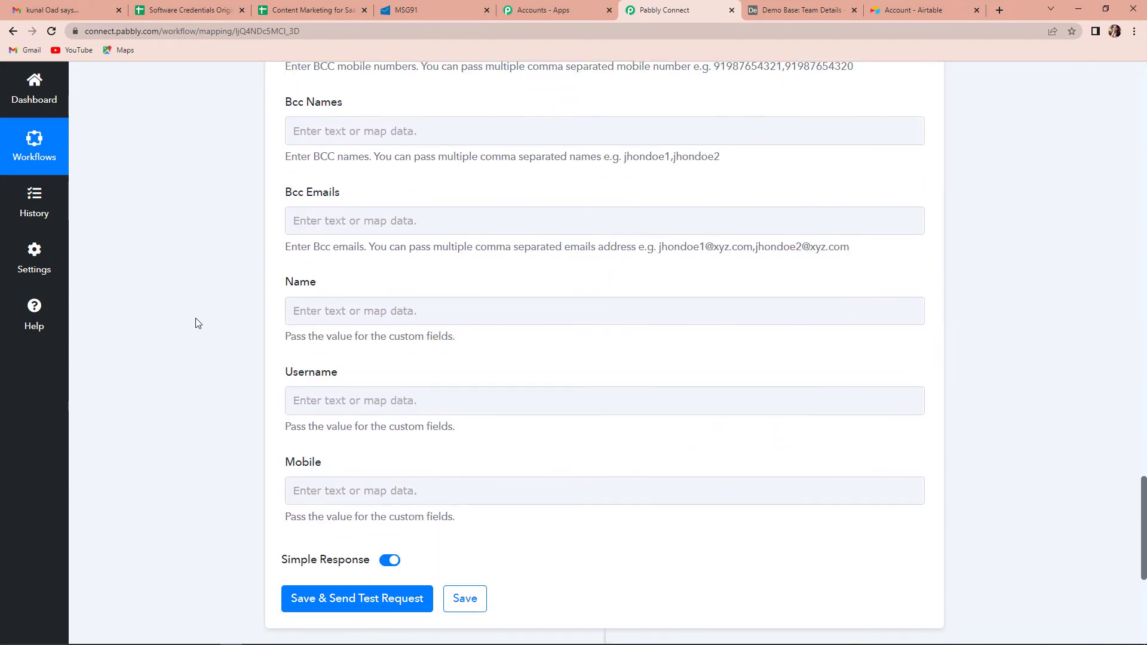
Map the Airtable New Record's Fields Name into the Name custom field
click(335, 309)
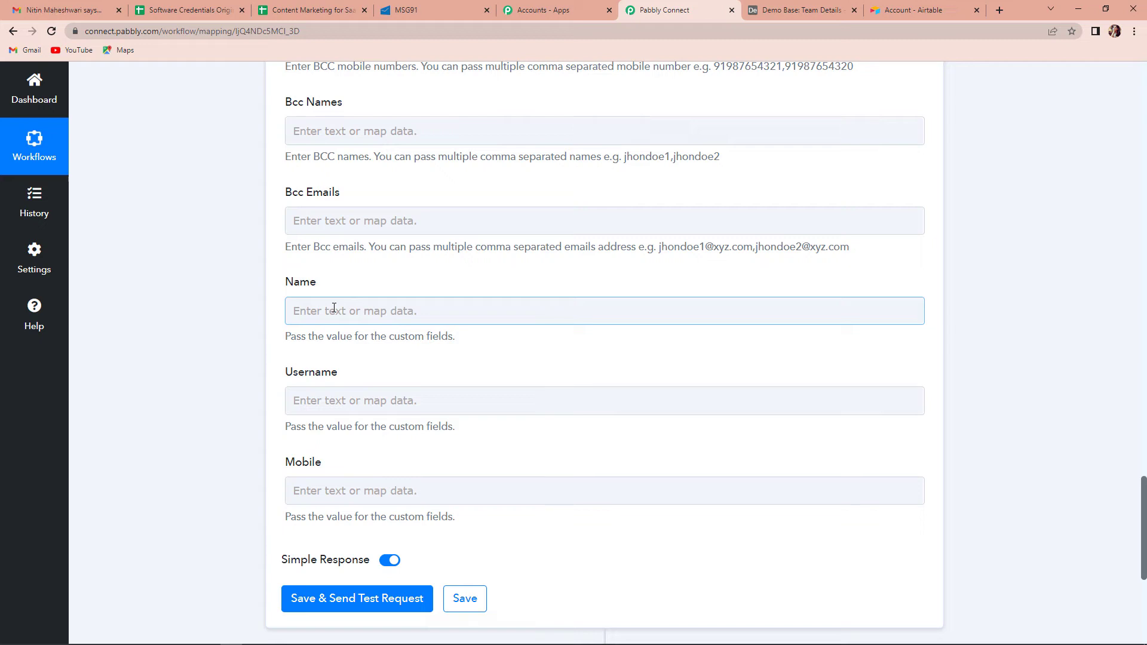
click(334, 308)
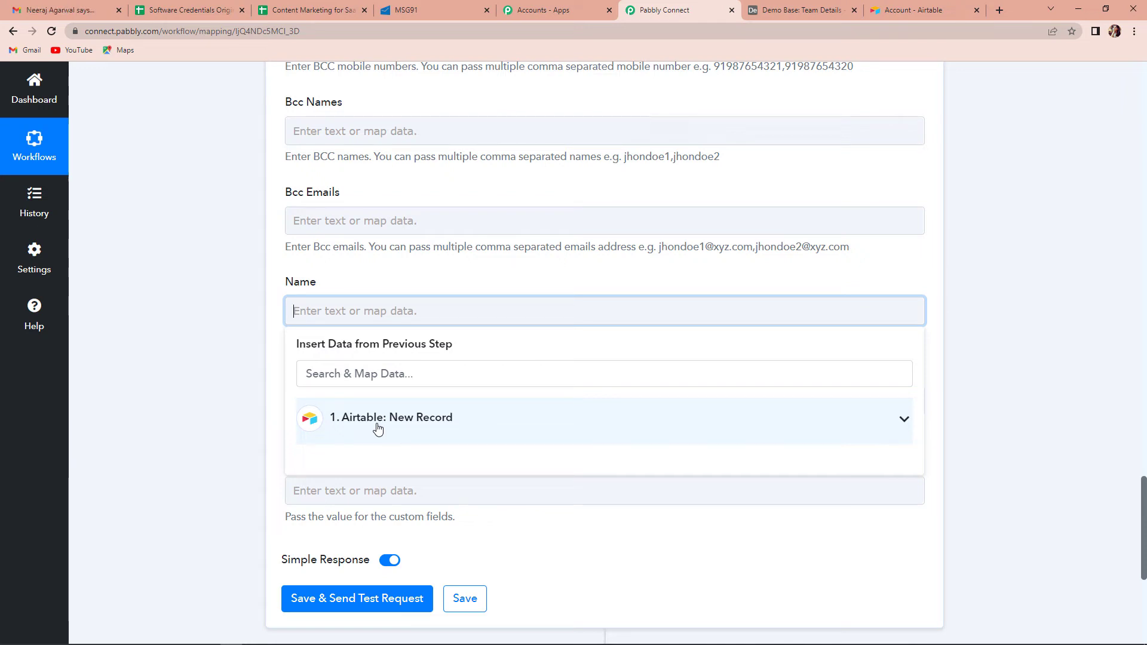
click(377, 428)
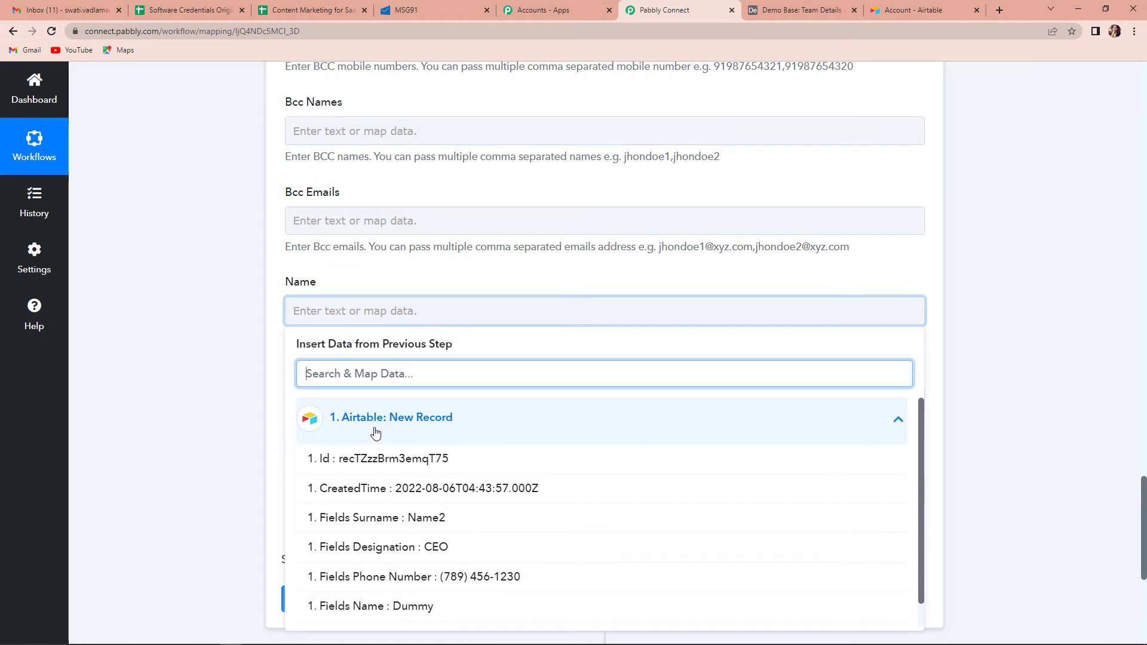
click(374, 606)
click(192, 458)
Map the Airtable Fields Name into the Username field as well
scroll(192, 458, down, 1)
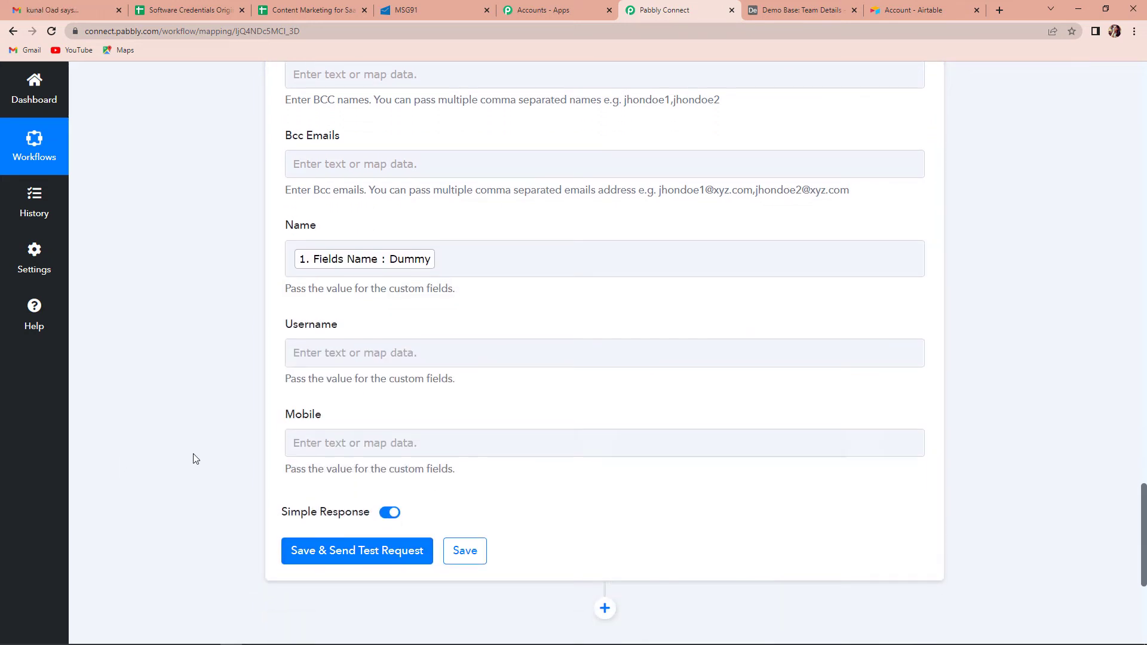
click(350, 351)
click(384, 459)
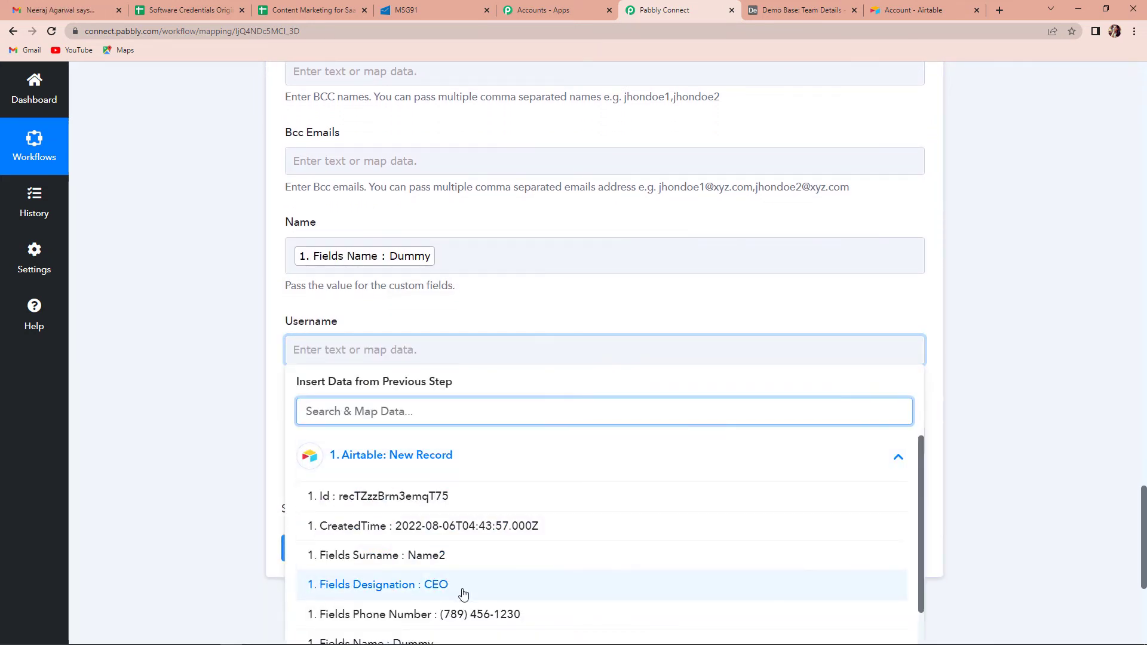
scroll(462, 591, down, 1)
click(433, 602)
click(221, 475)
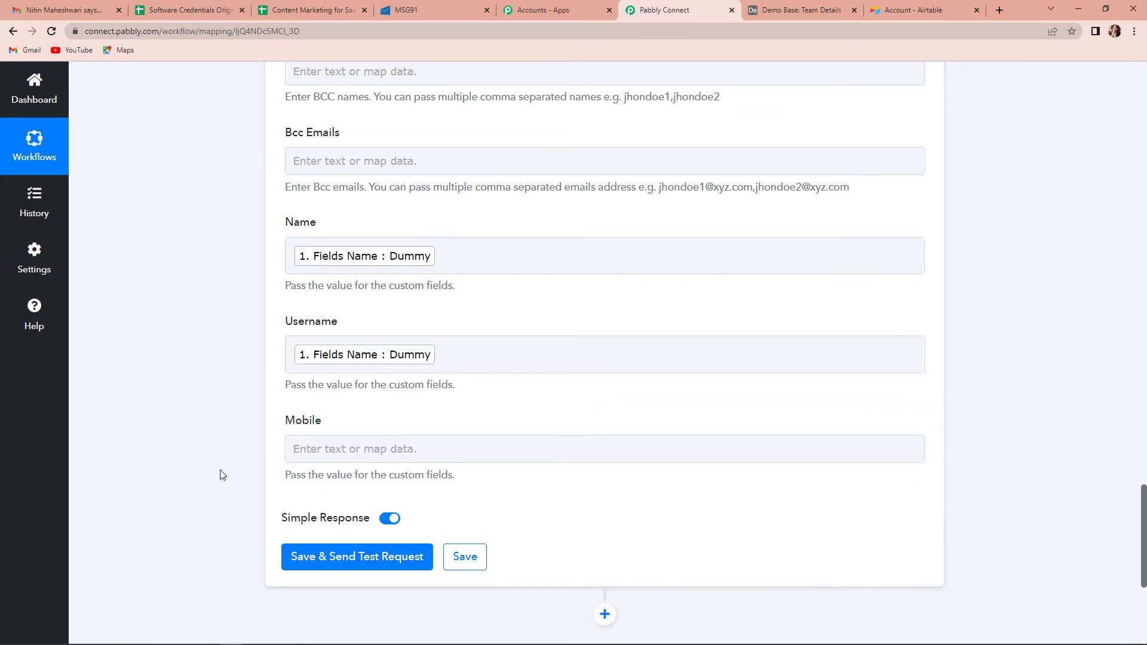
Insert the Airtable record's Fields Phone Number into the Mobile field
scroll(232, 429, down, 1)
scroll(232, 429, down, 1)
click(329, 329)
click(415, 438)
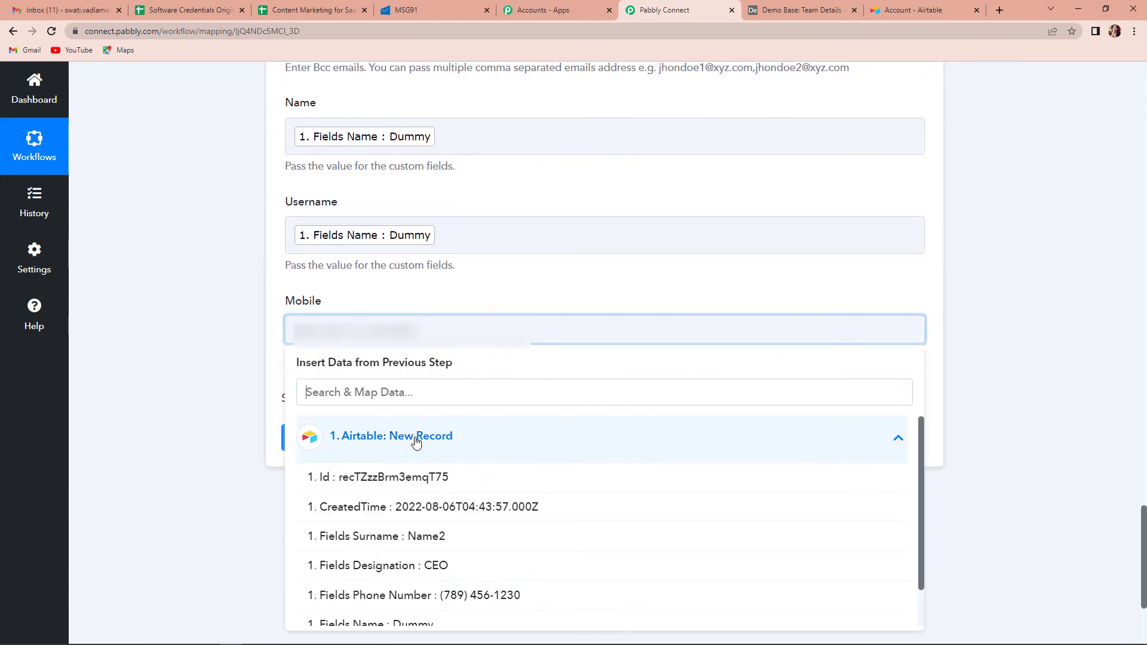
scroll(468, 536, down, 1)
click(438, 556)
click(141, 469)
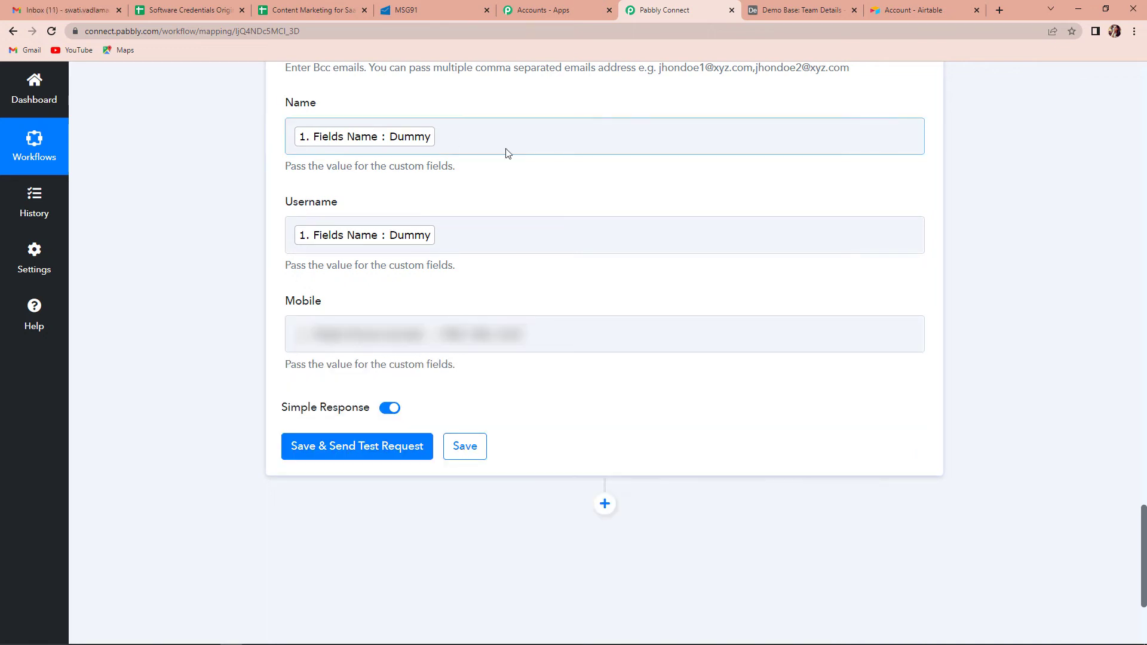
Save and test the MSG91 step, get a queued success response, then switch to Airtable
click(328, 454)
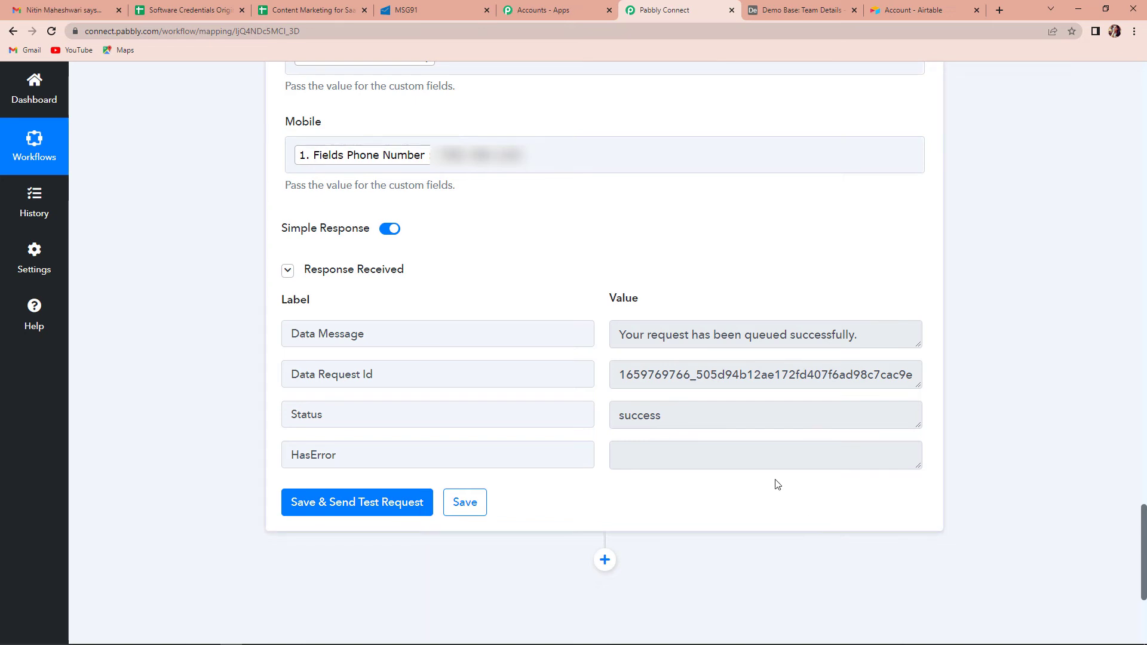
key(ctrl+Tab)
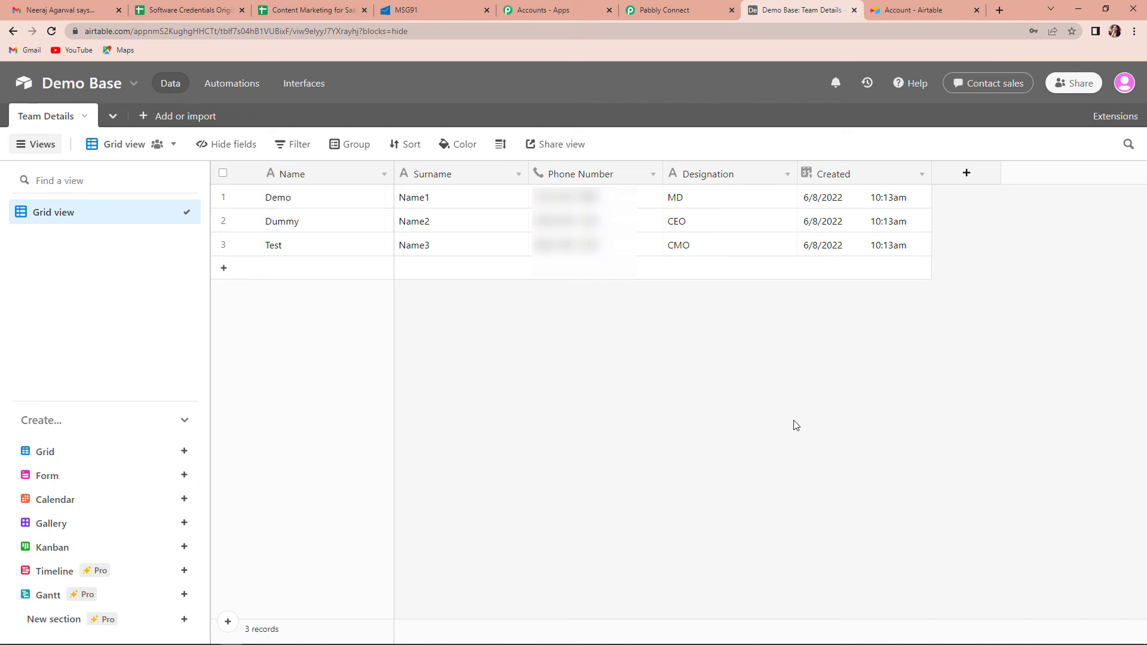
Add a record Testing123, surname Name123, a phone number, designation Software Engineer
click(274, 268)
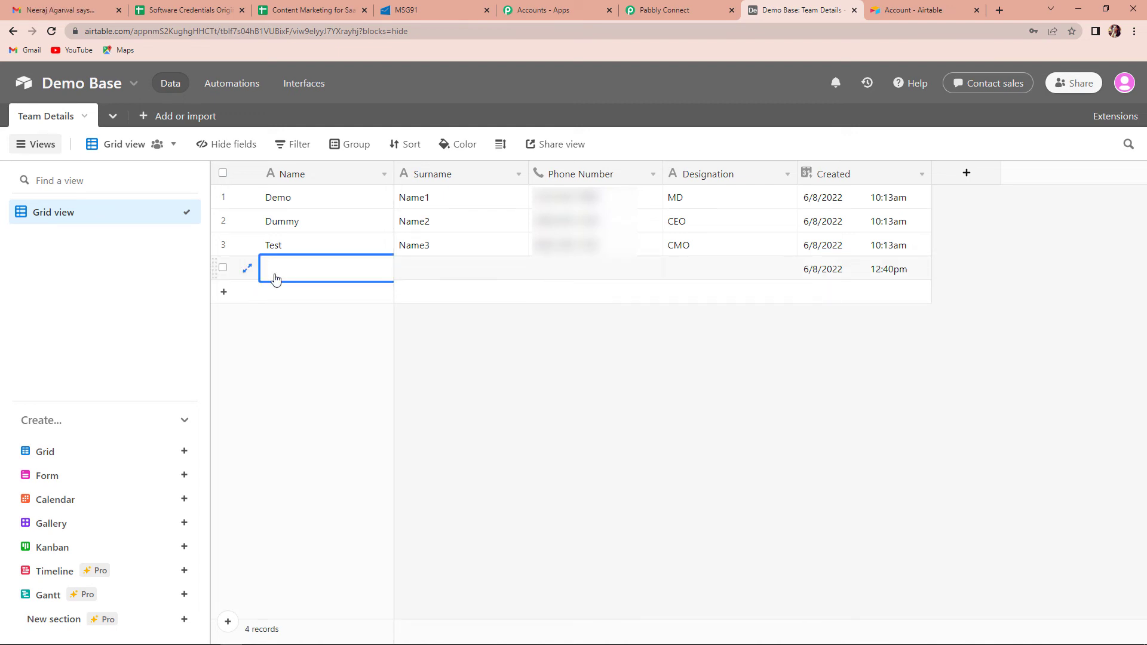
text(Testing123)
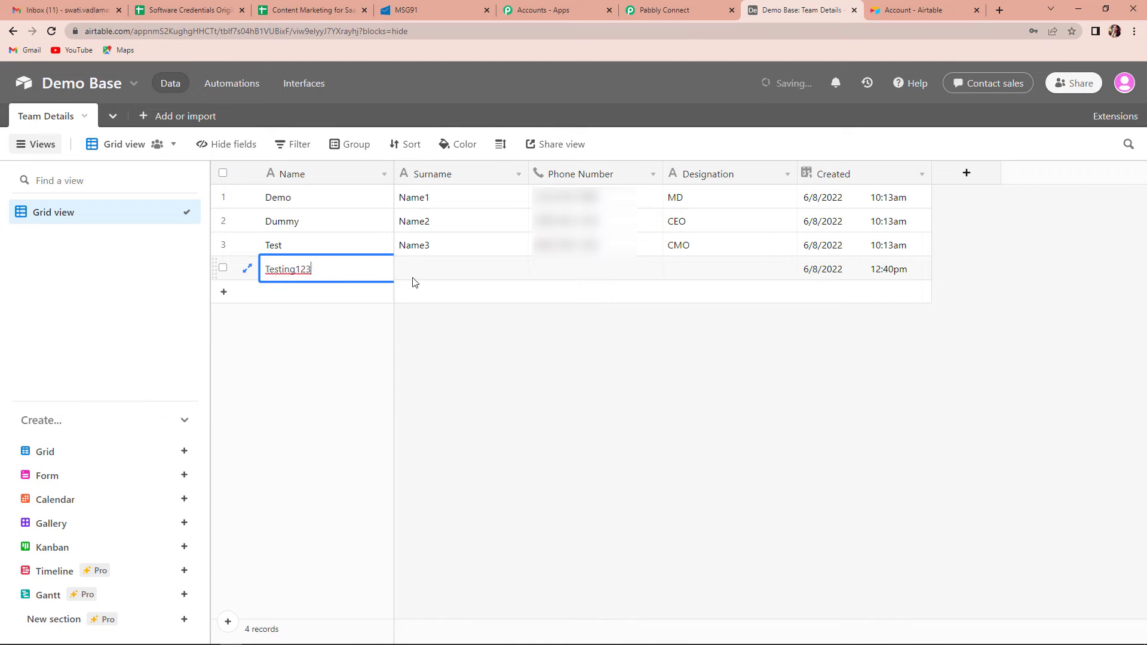
click(413, 281)
text(Name123)
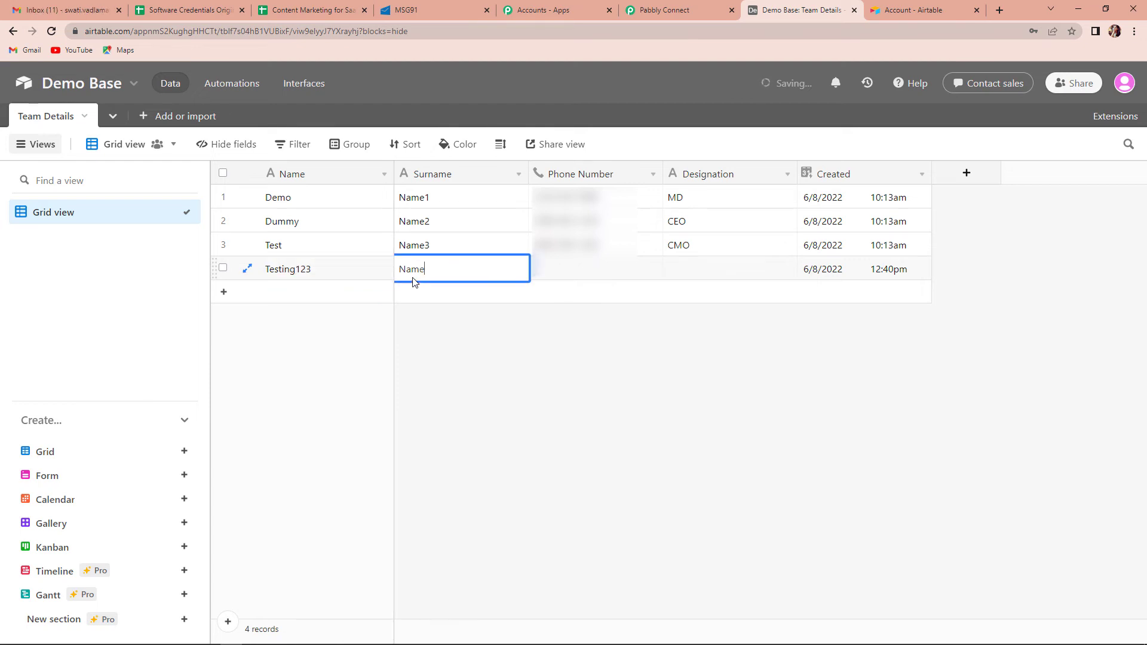
click(596, 279)
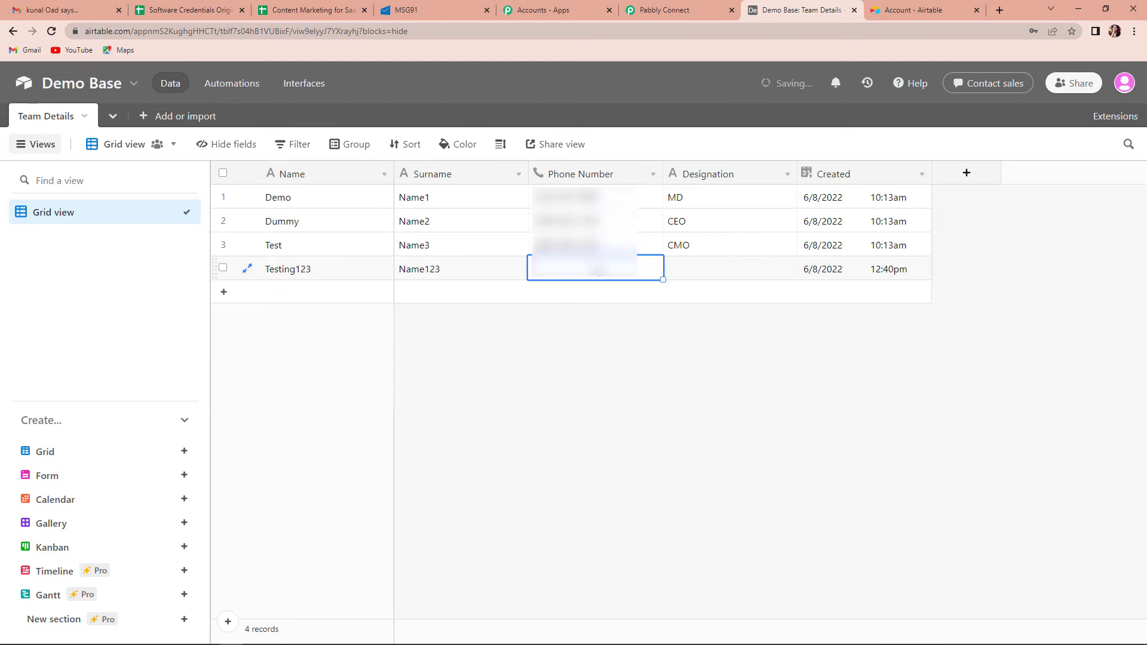
key(ctrl+v)
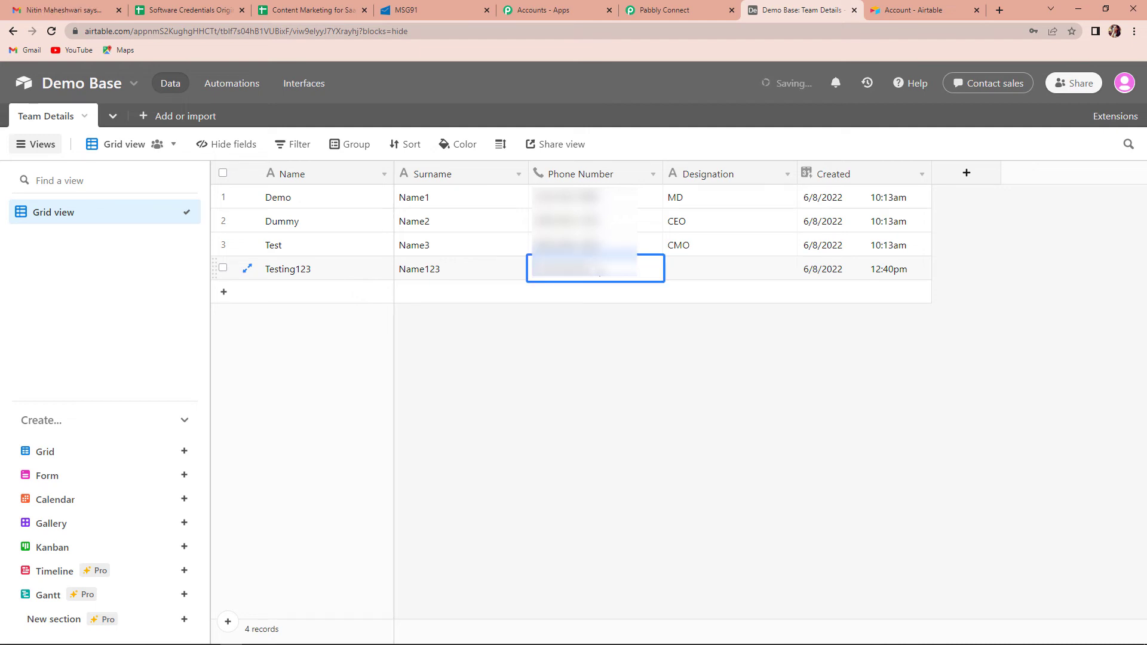
click(711, 267)
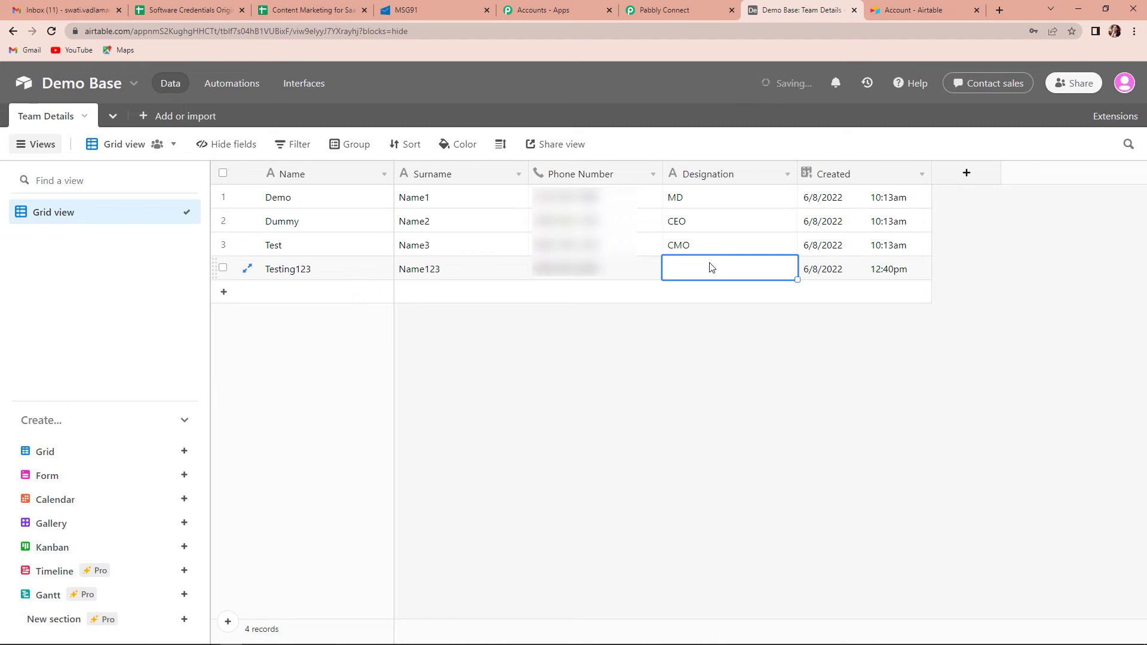
text(Software)
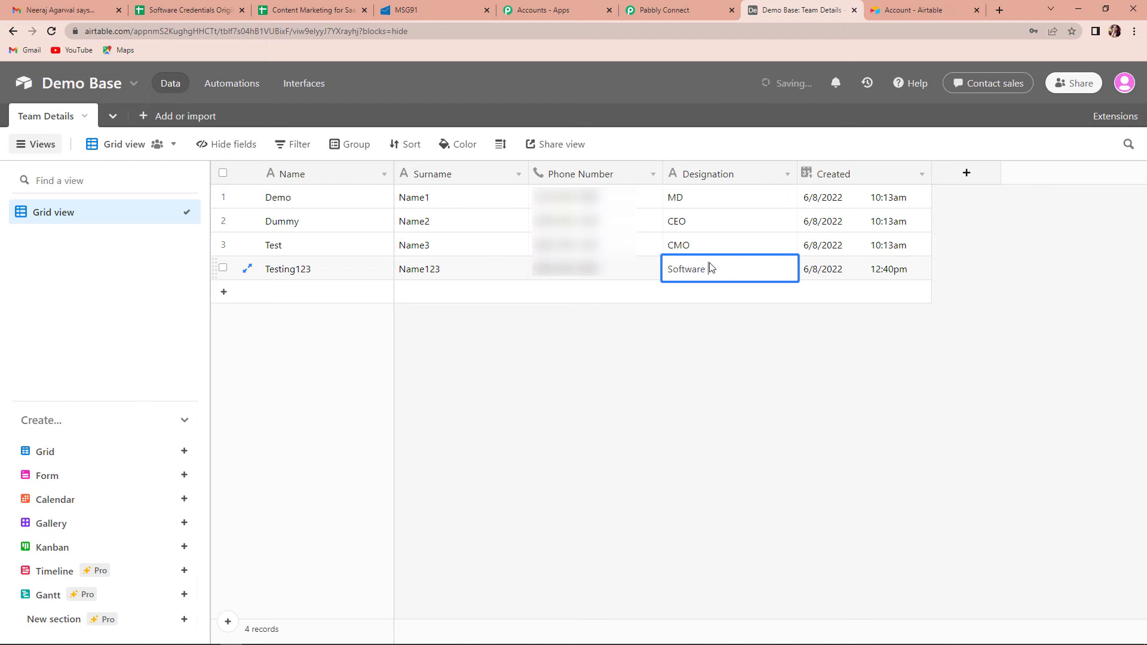
text( Engineer)
click(866, 310)
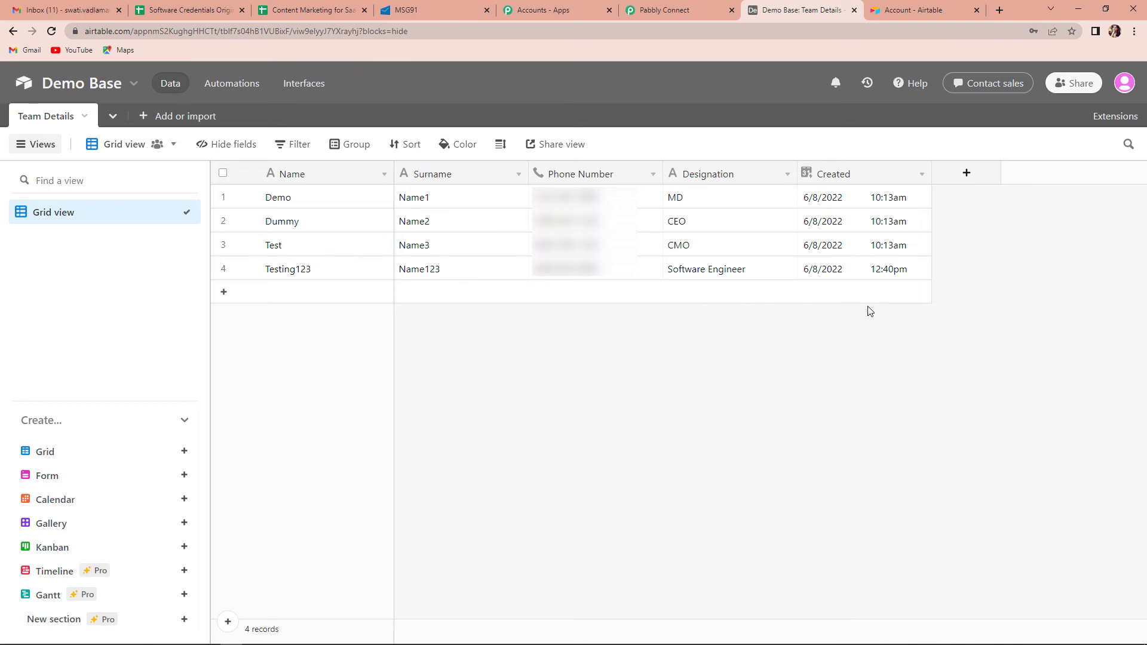
Back in the workflow, collapse the Airtable New Record trigger and MSG91 Send Campaign cards
click(669, 10)
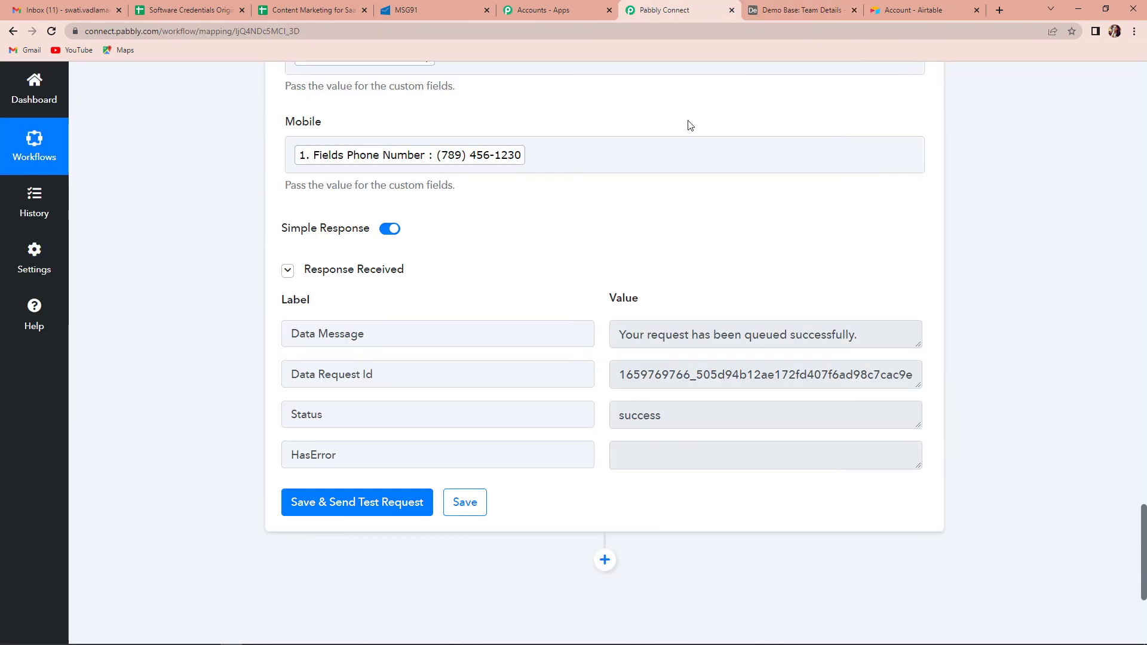
scroll(737, 320, up, 20)
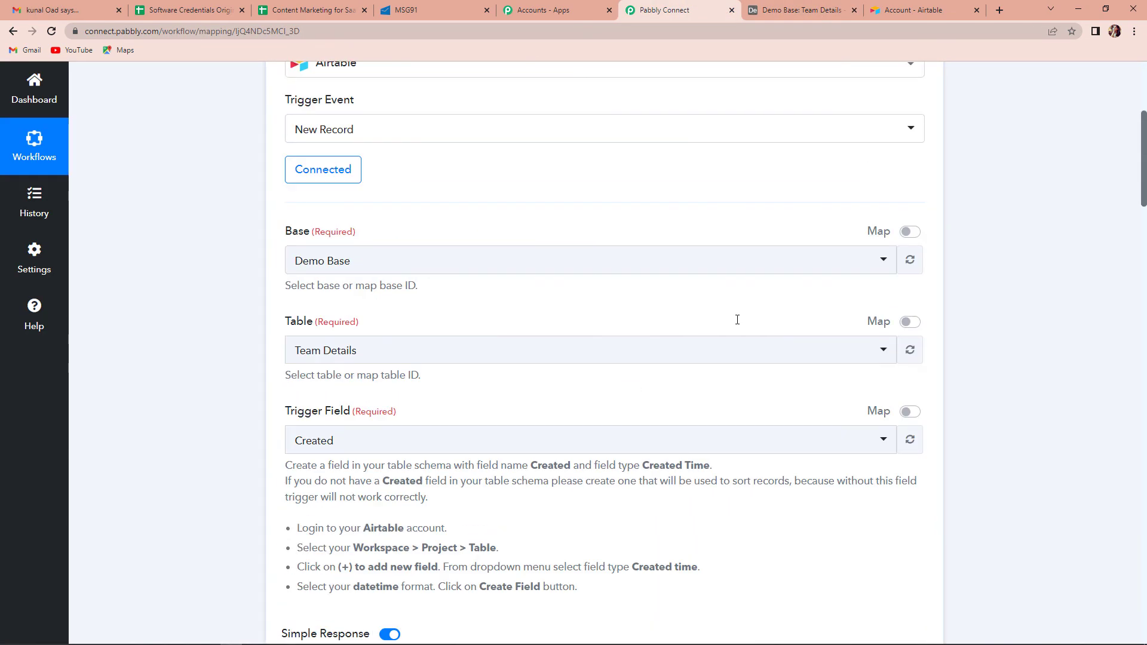
scroll(737, 322, up, 5)
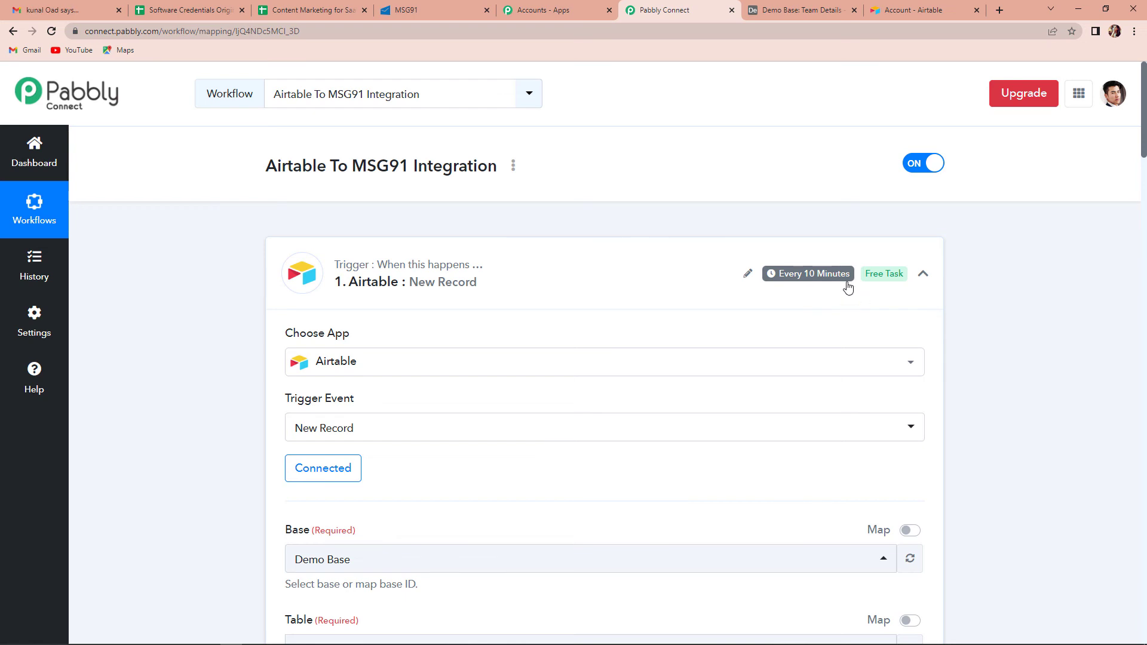
mouse_move(819, 279)
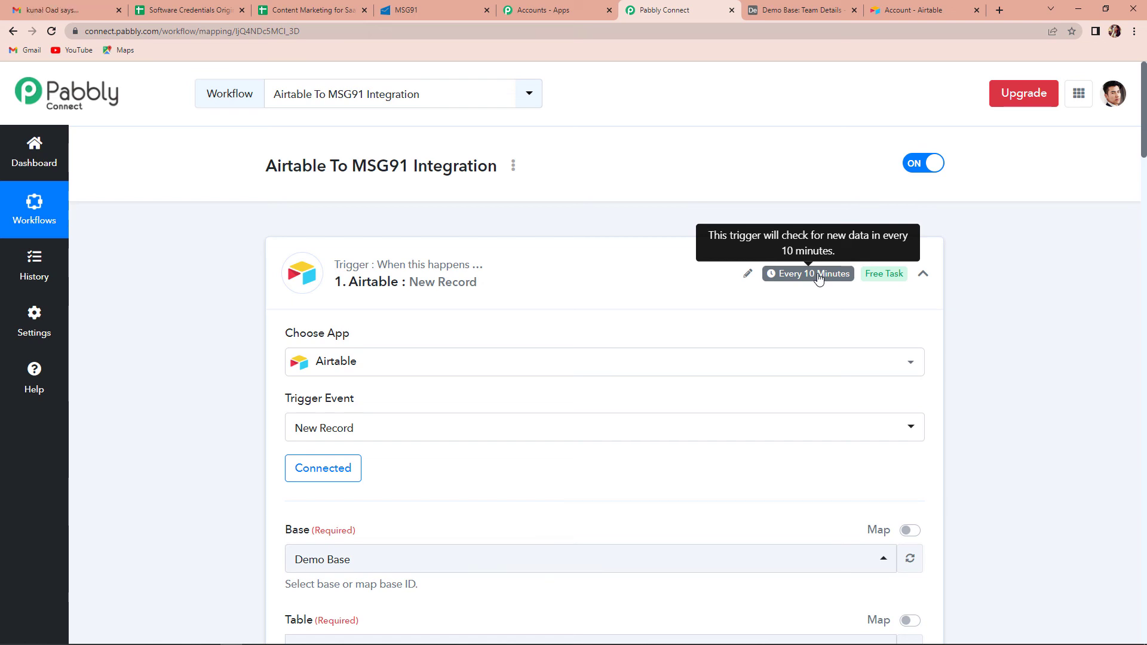
scroll(1006, 320, down, 2)
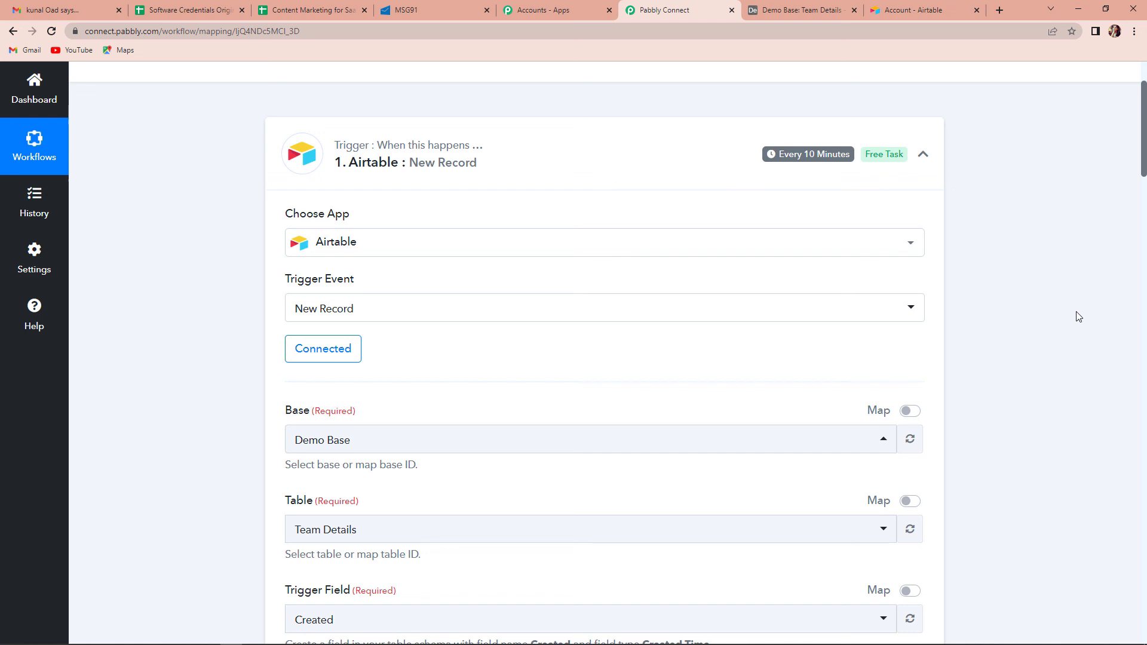
click(923, 156)
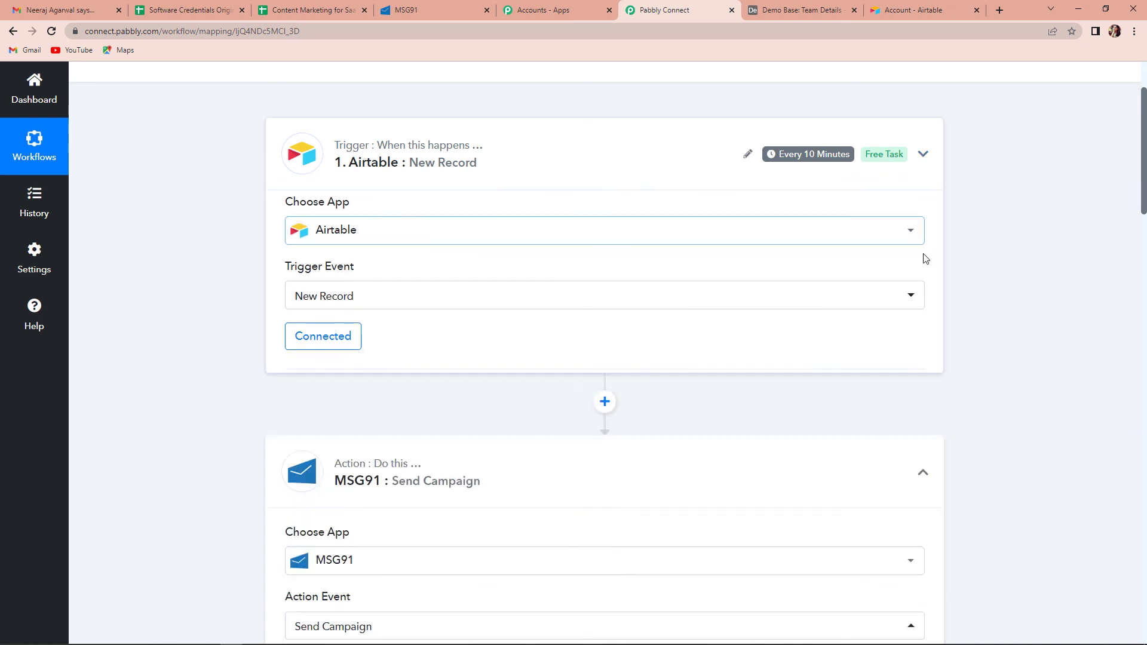
click(922, 289)
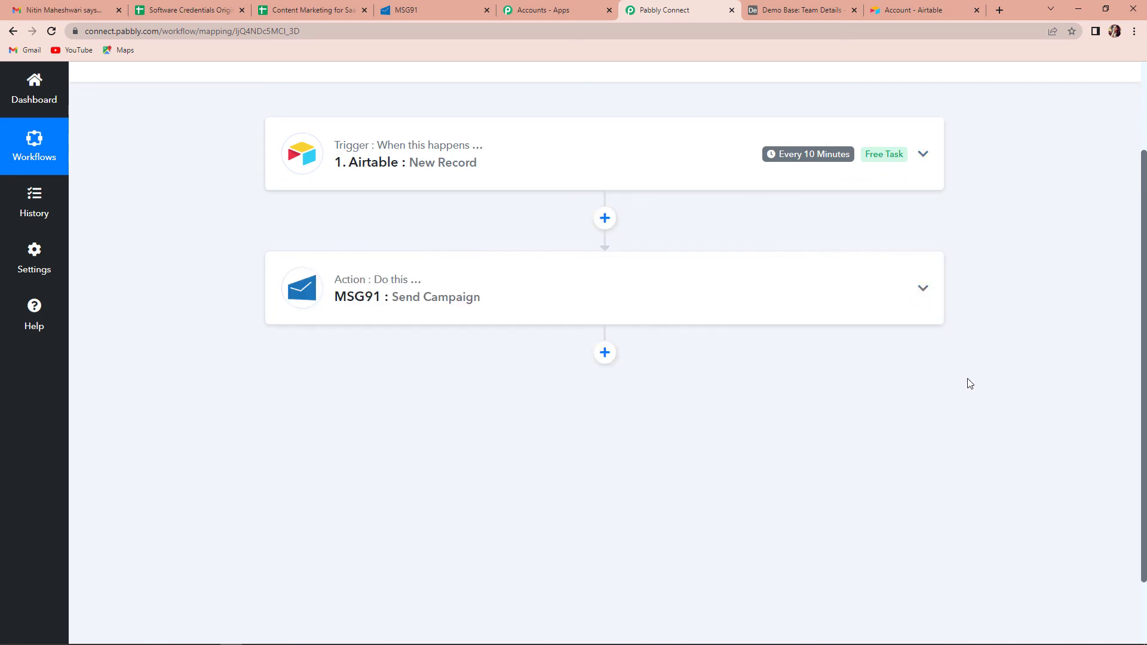